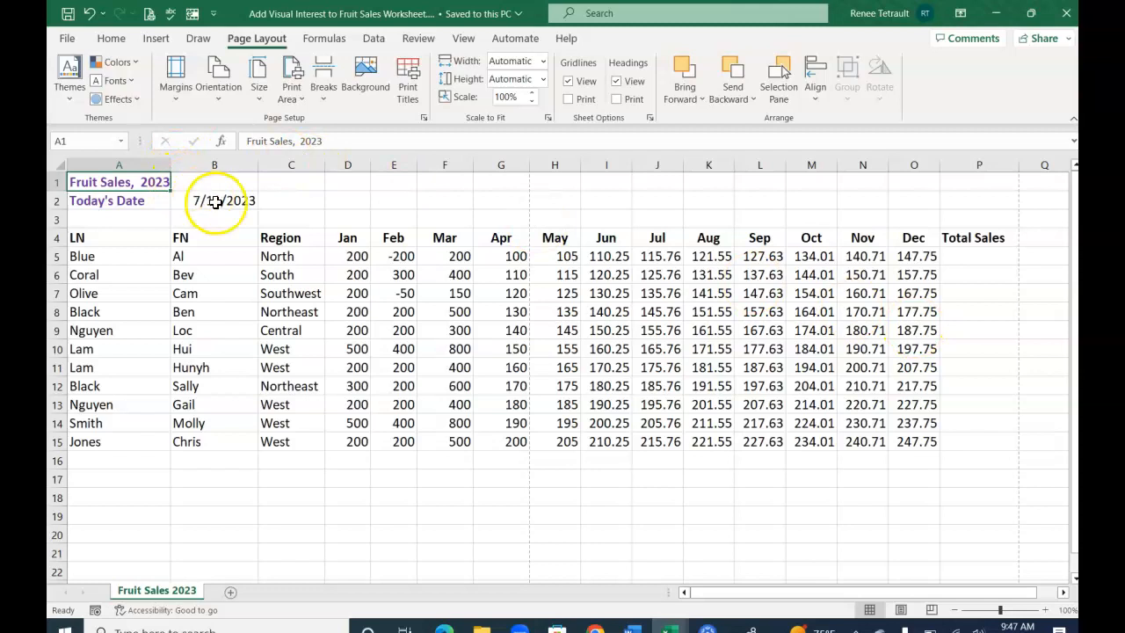
Apply the Long Date format to today's date in B2 and autofit column B
left_click(130, 200)
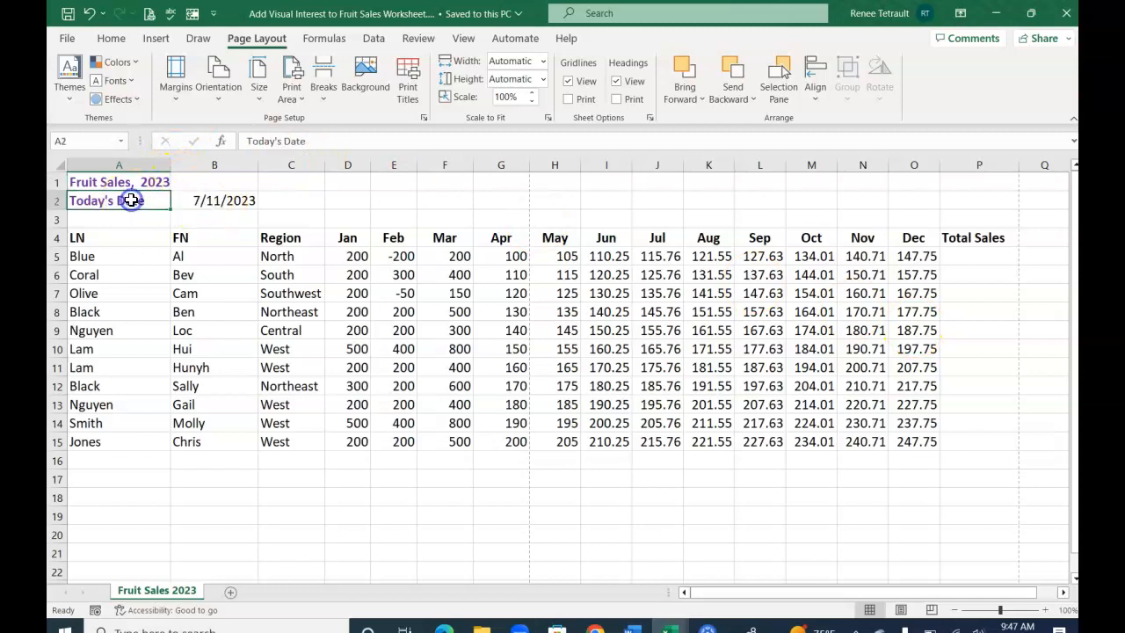
left_click(245, 201)
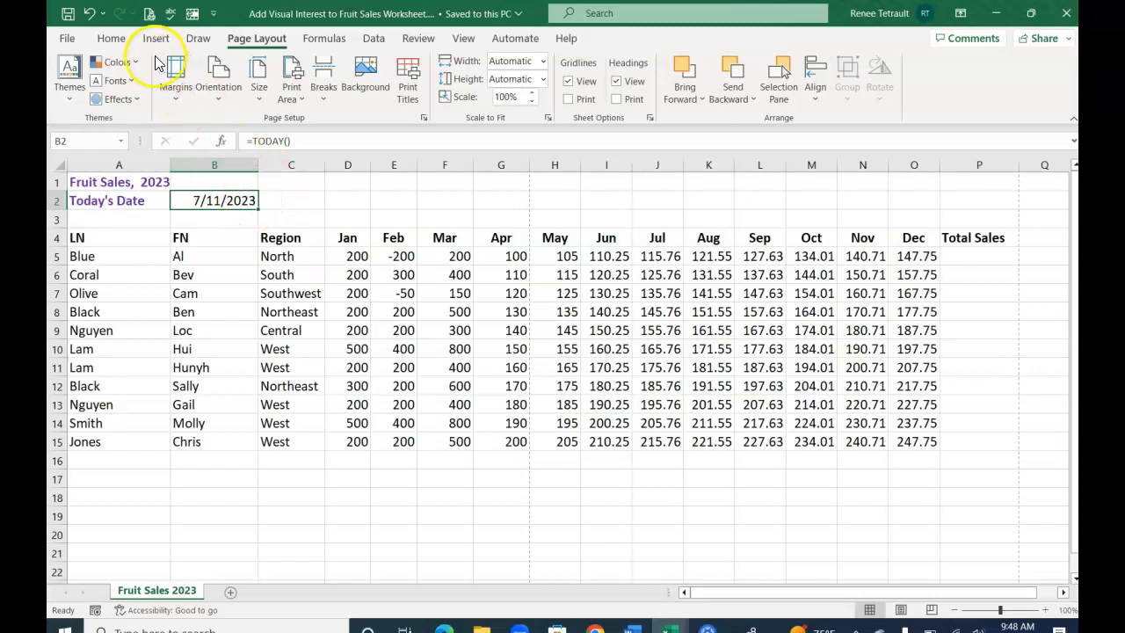
left_click(112, 37)
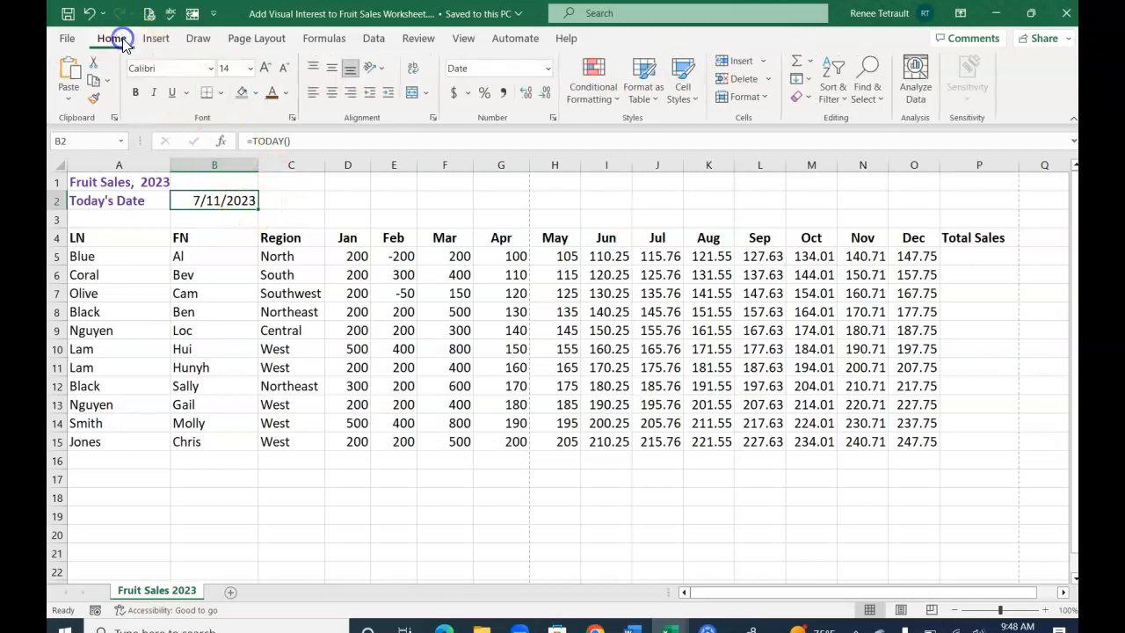
left_click(547, 68)
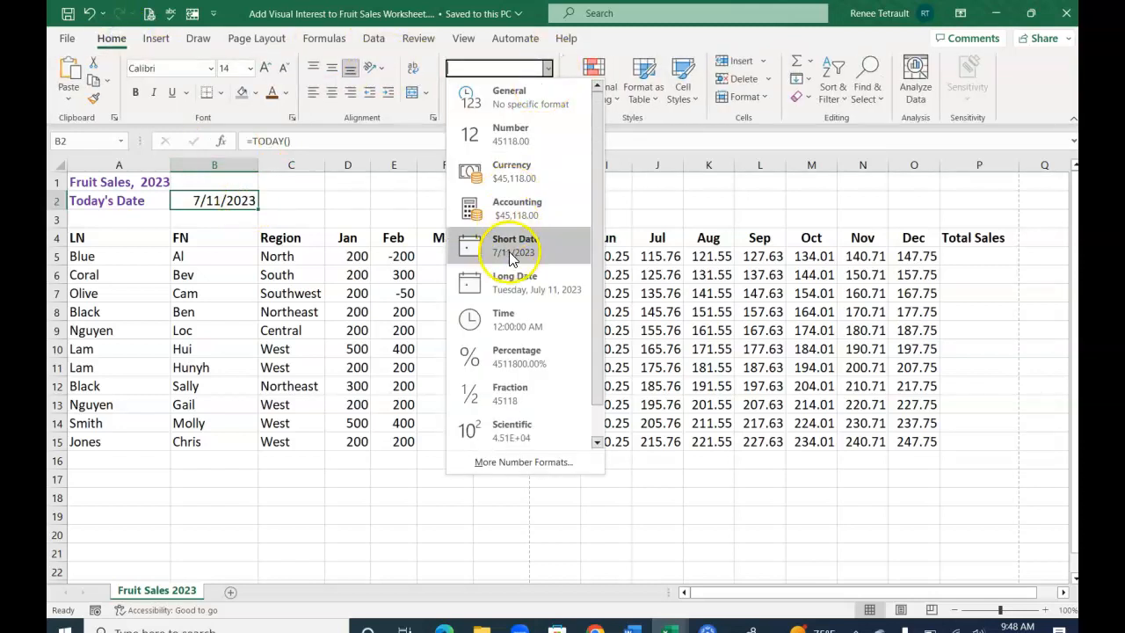
left_click(536, 293)
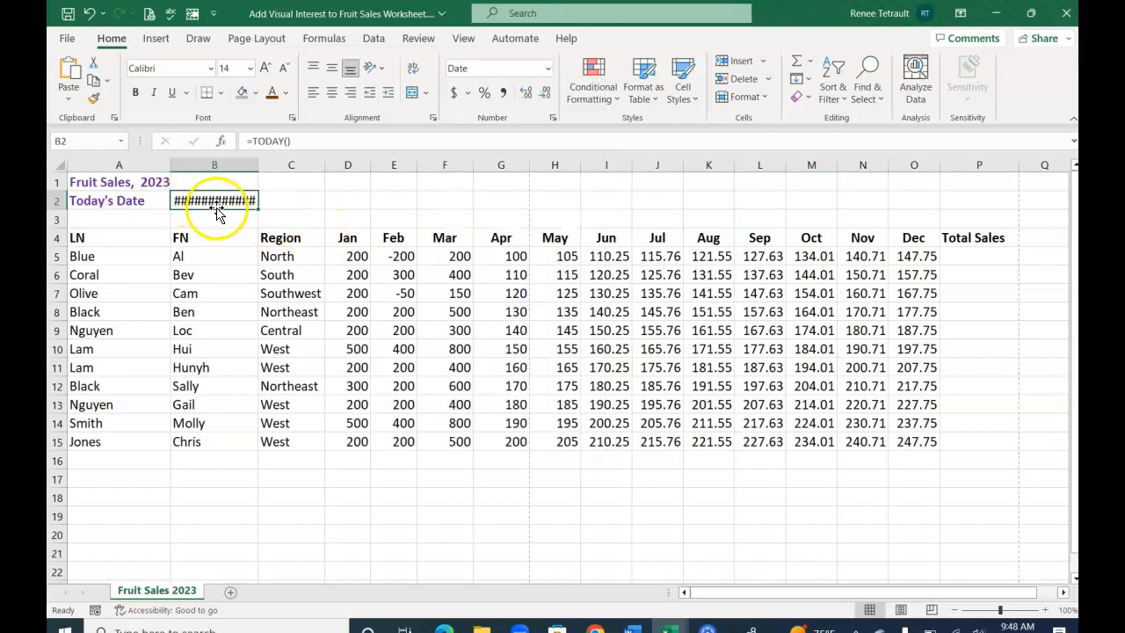
double_click(257, 166)
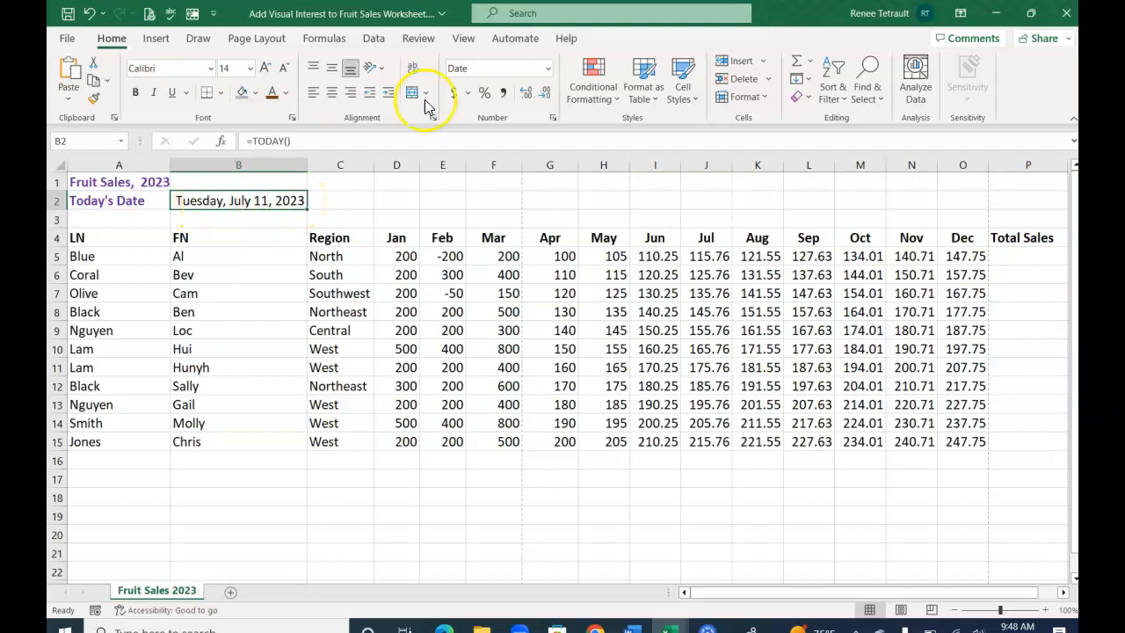
Format the date in B2 with the "March 14, 2012" date type and autofit column B to it
left_click(546, 68)
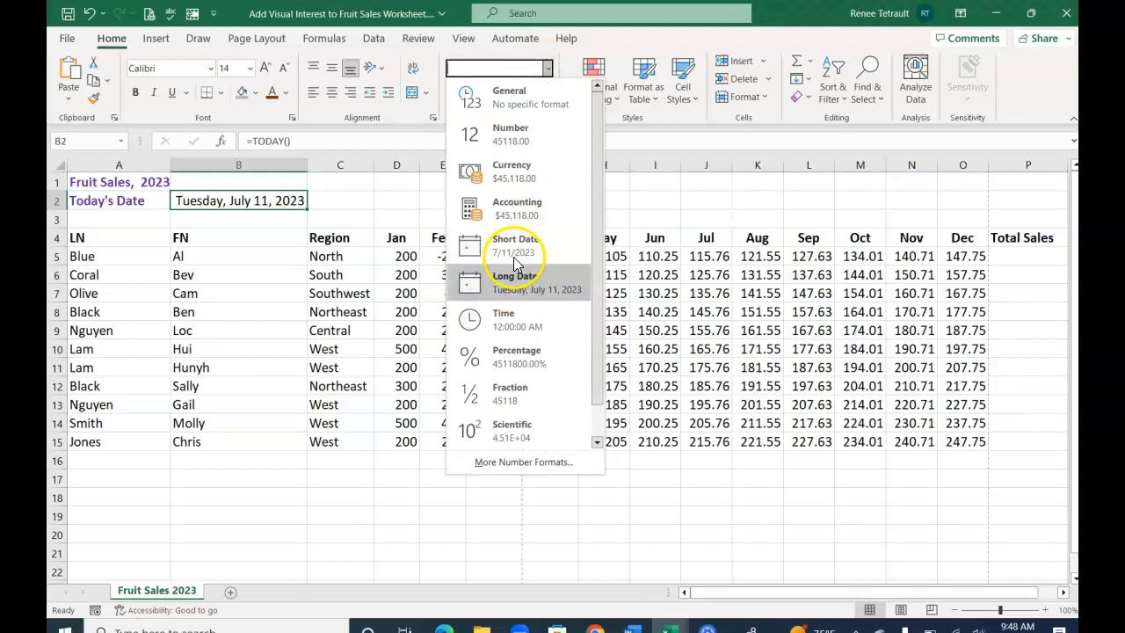
left_click(522, 463)
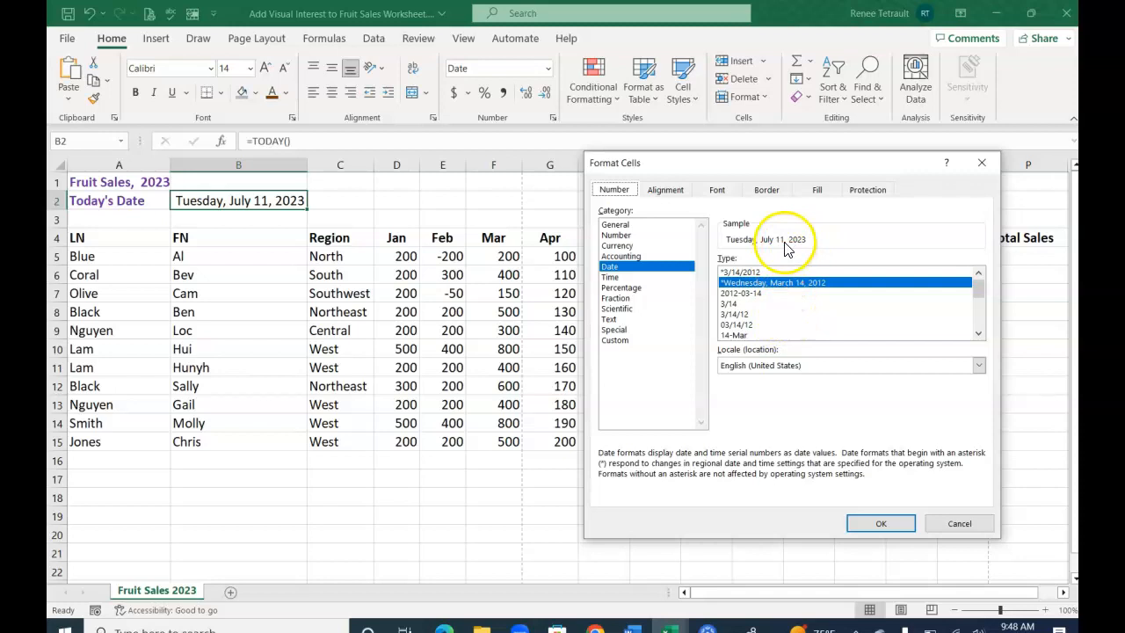
left_click(730, 304)
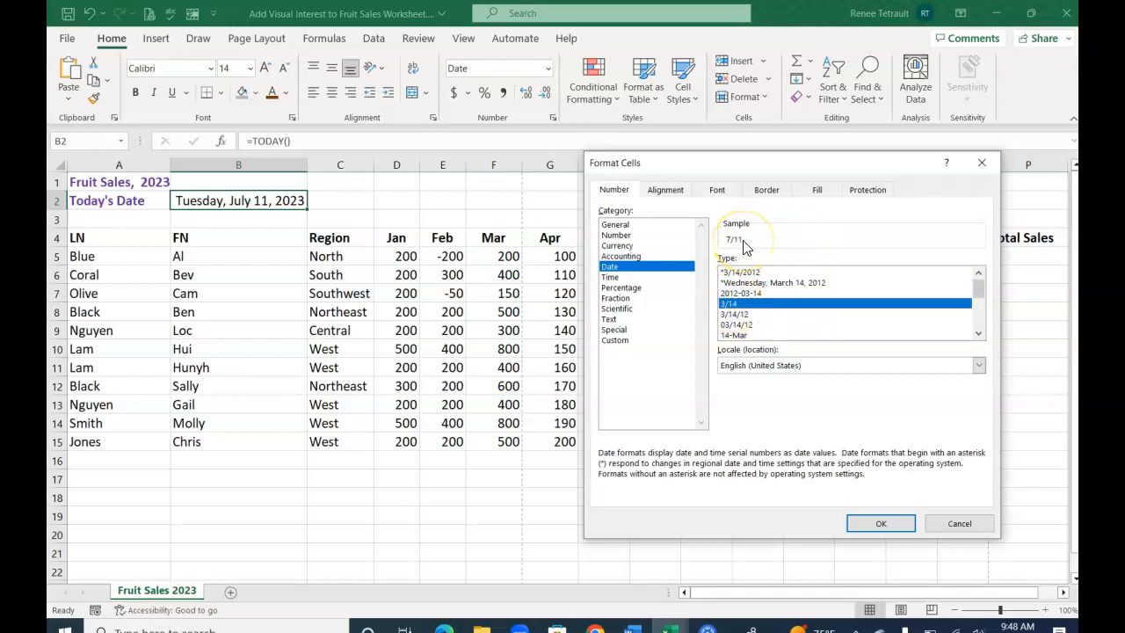
left_click(978, 334)
left_click(978, 335)
left_click(978, 335)
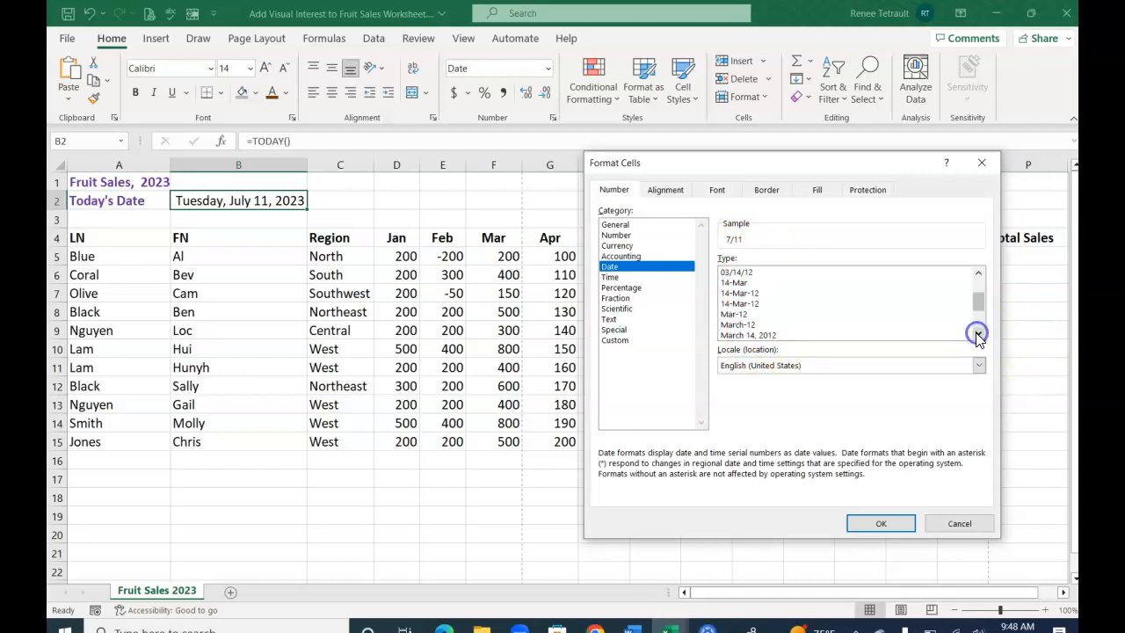
left_click(770, 336)
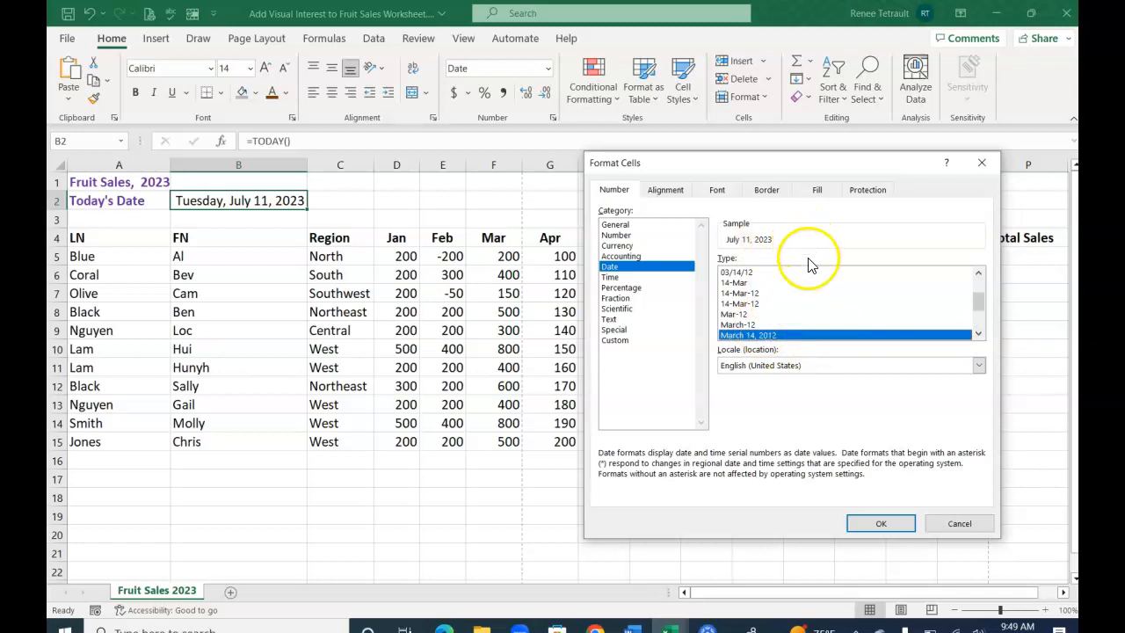
left_click(978, 335)
left_click(978, 335)
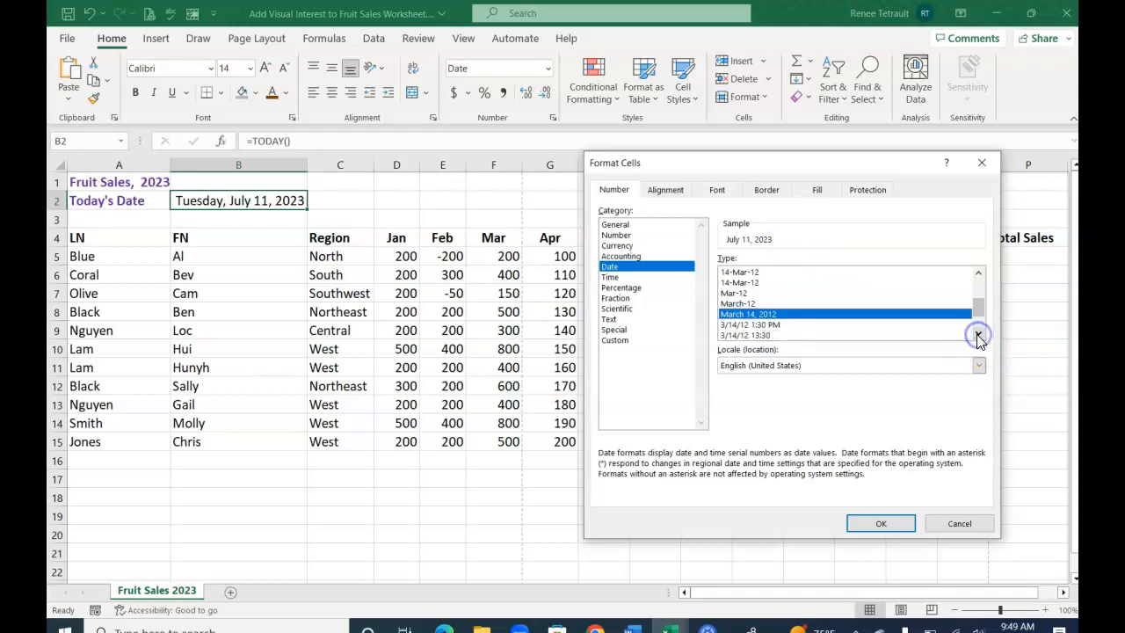
left_click(978, 335)
left_click(978, 335)
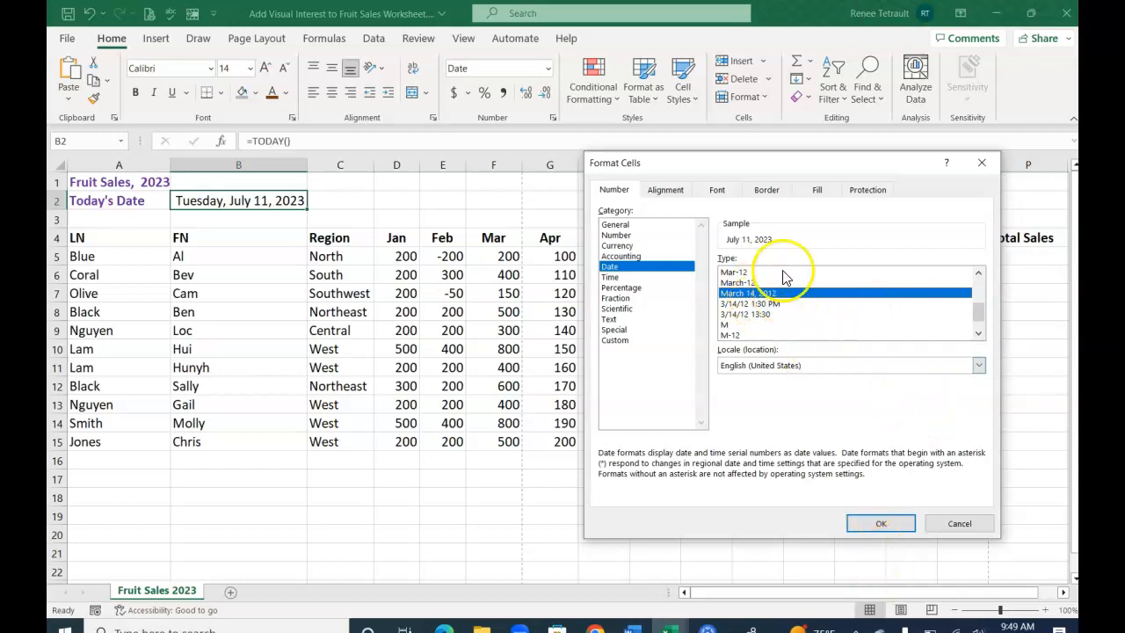
left_click(879, 523)
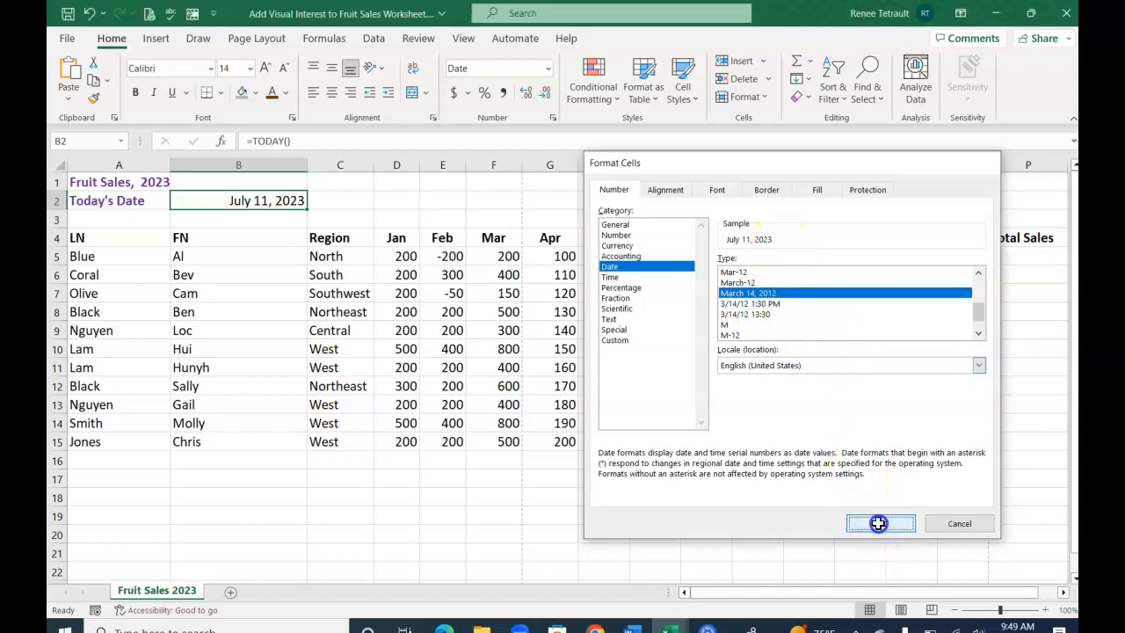
left_click_drag(307, 165, 307, 164)
double_click(306, 165)
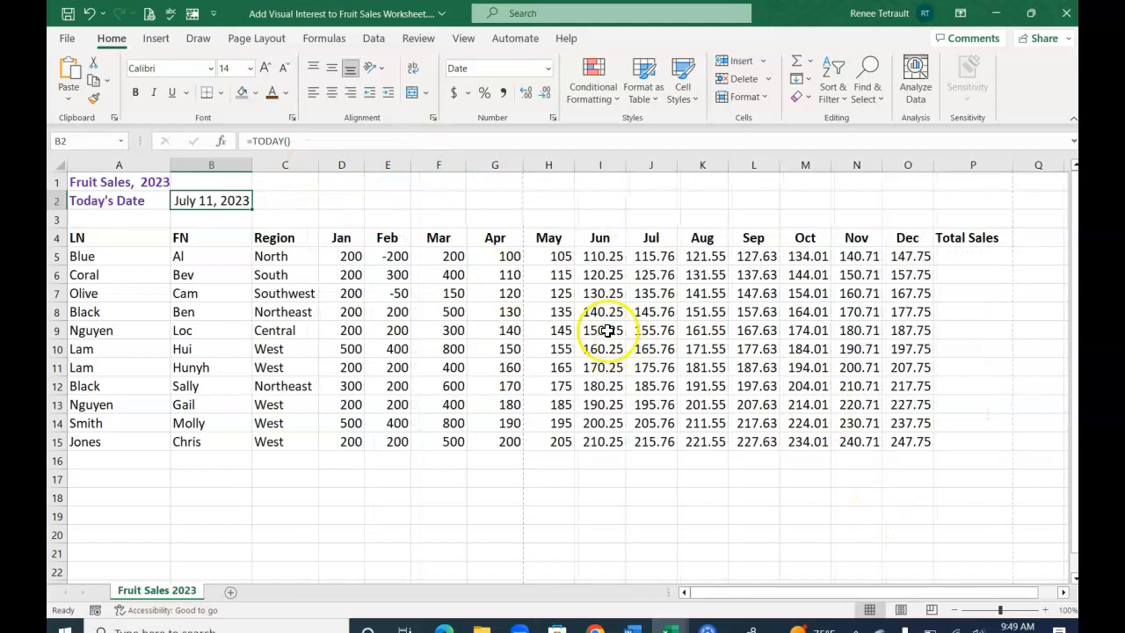
Format the range A4:P15 as a table with headers, using the blue banded style from the first row of Medium styles
left_click(230, 237)
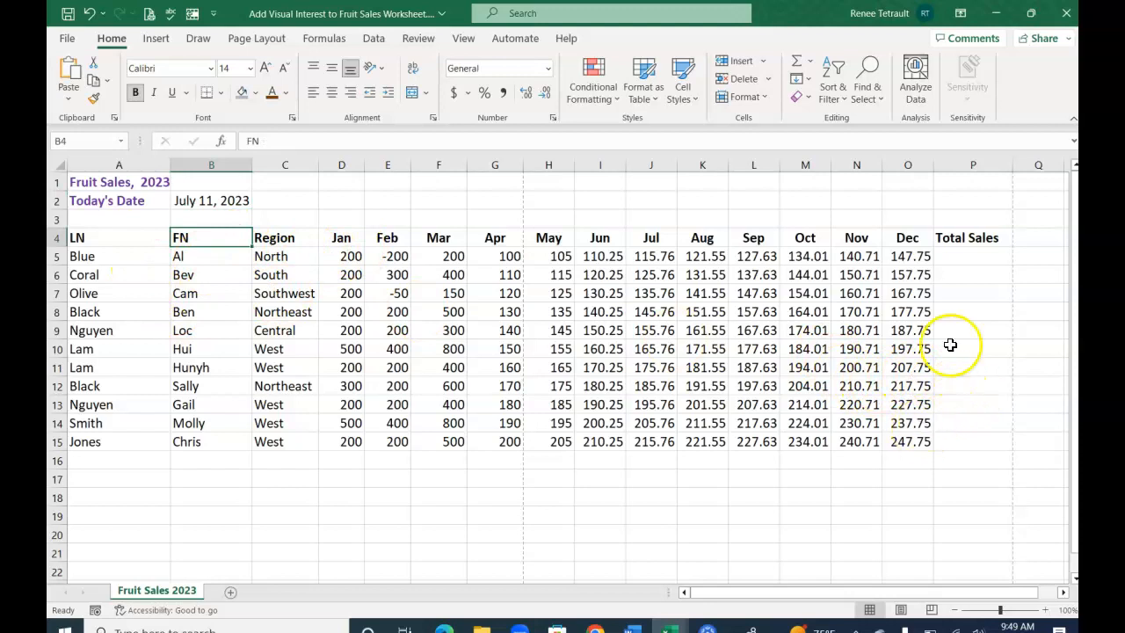
left_click(960, 264)
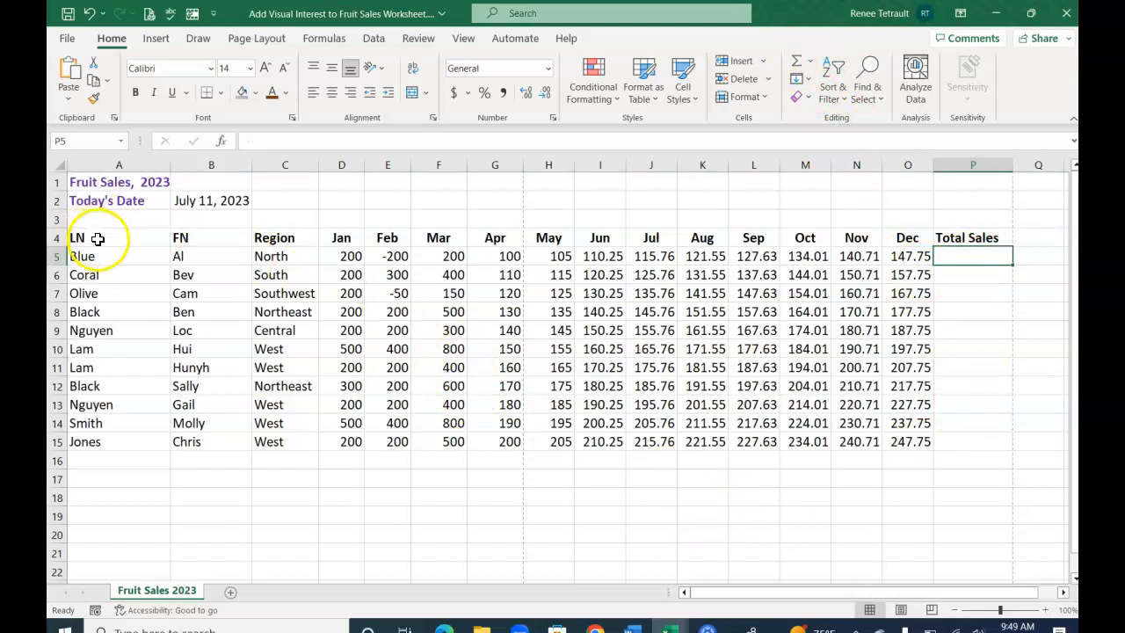
left_click_drag(104, 238, 951, 448)
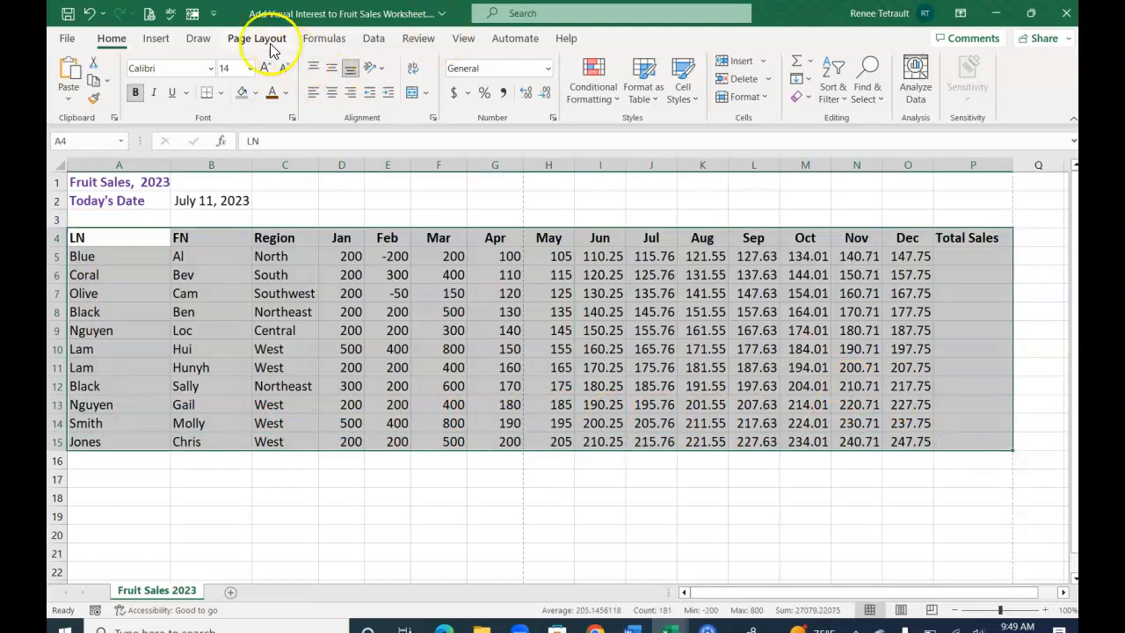
left_click(645, 89)
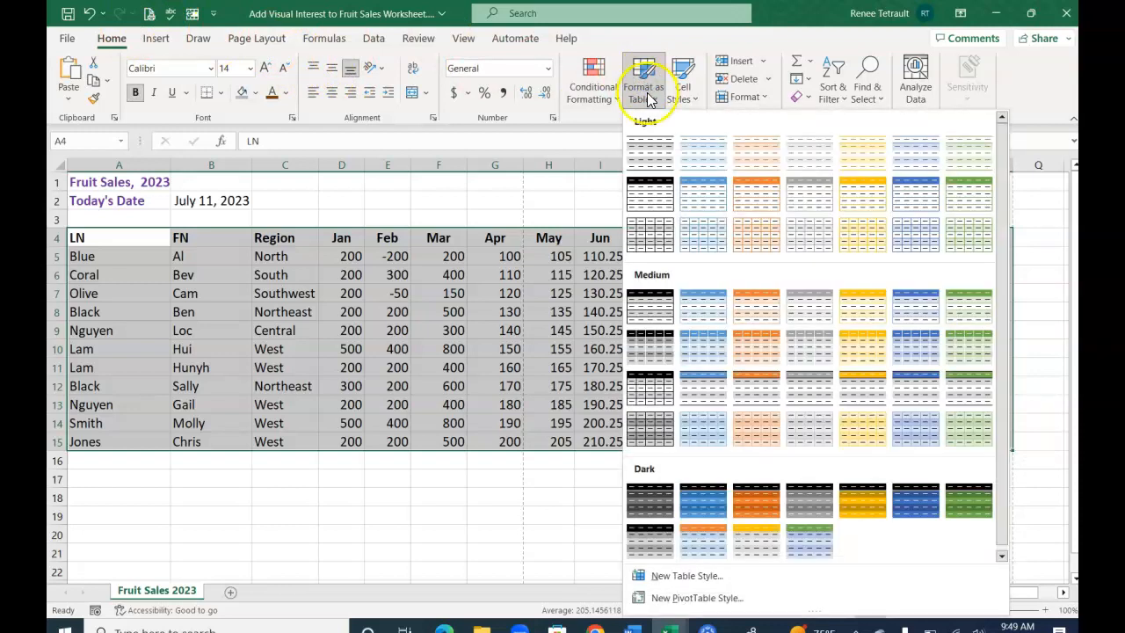
left_click(922, 309)
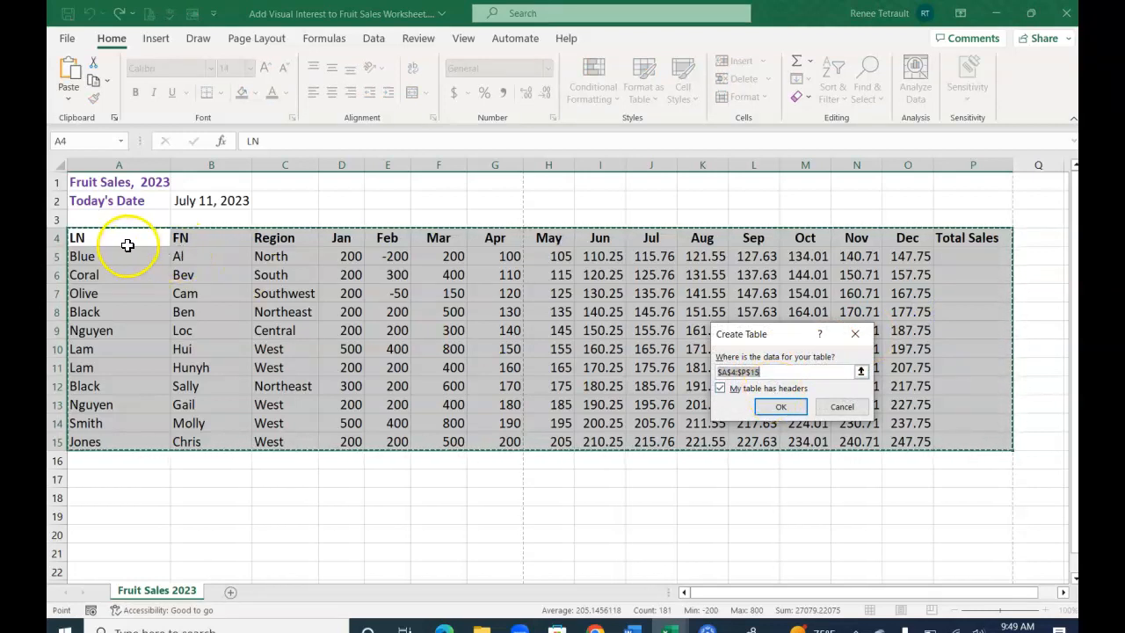
left_click(772, 410)
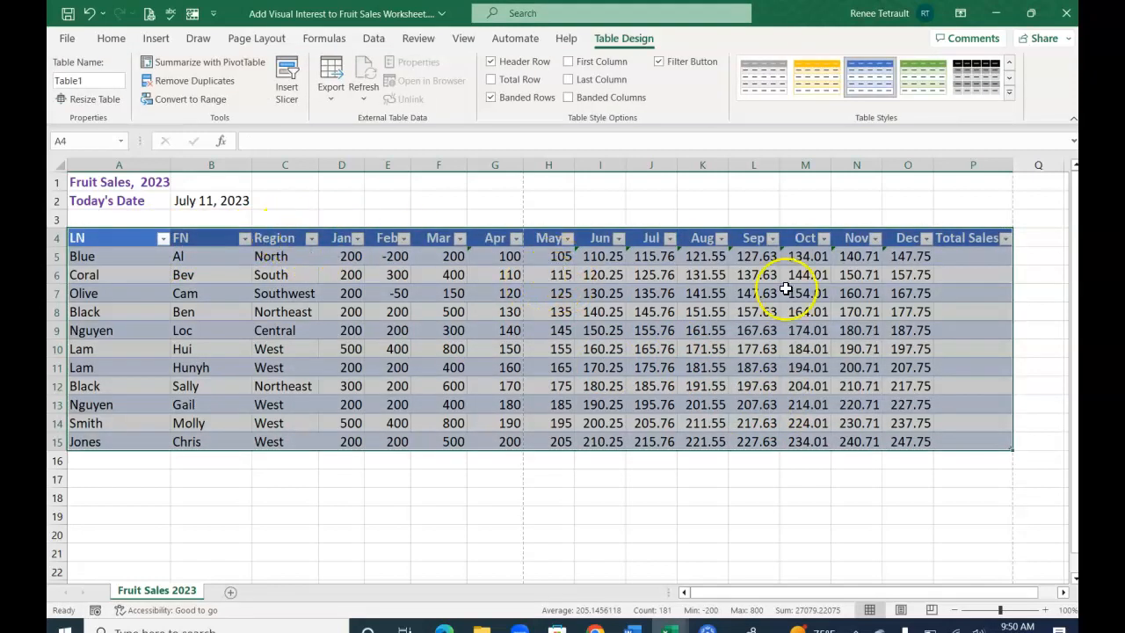
Fill the Total Sales column with an AutoSum of January through December, using =SUM(Table1[@[Jan]:[Dec]]) in P5
left_click(980, 256)
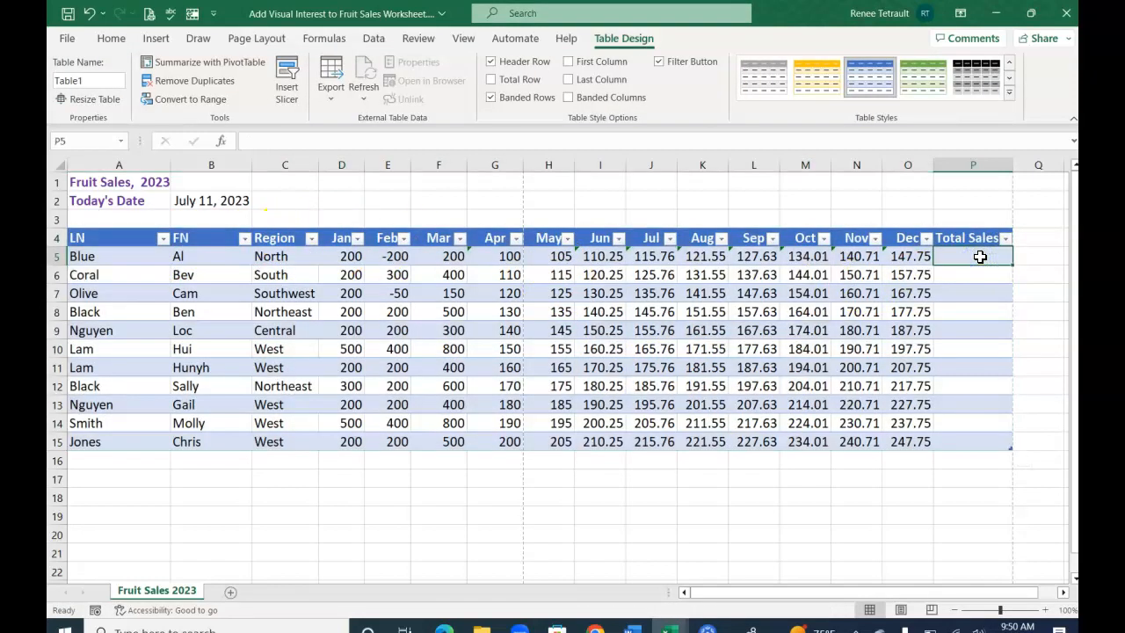
left_click(111, 38)
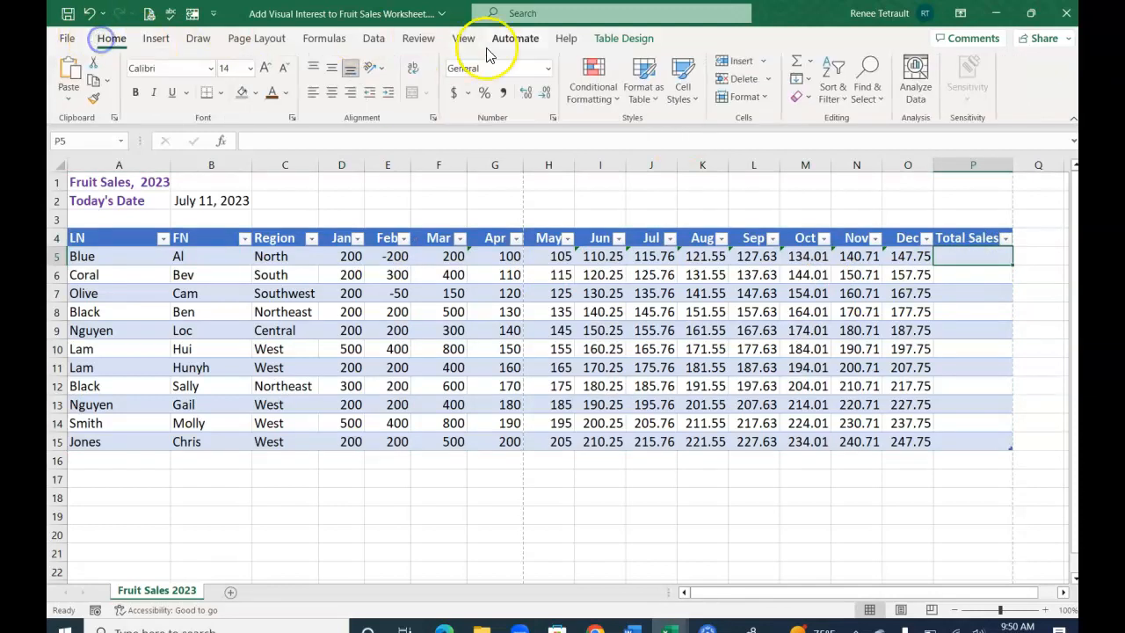
left_click(796, 63)
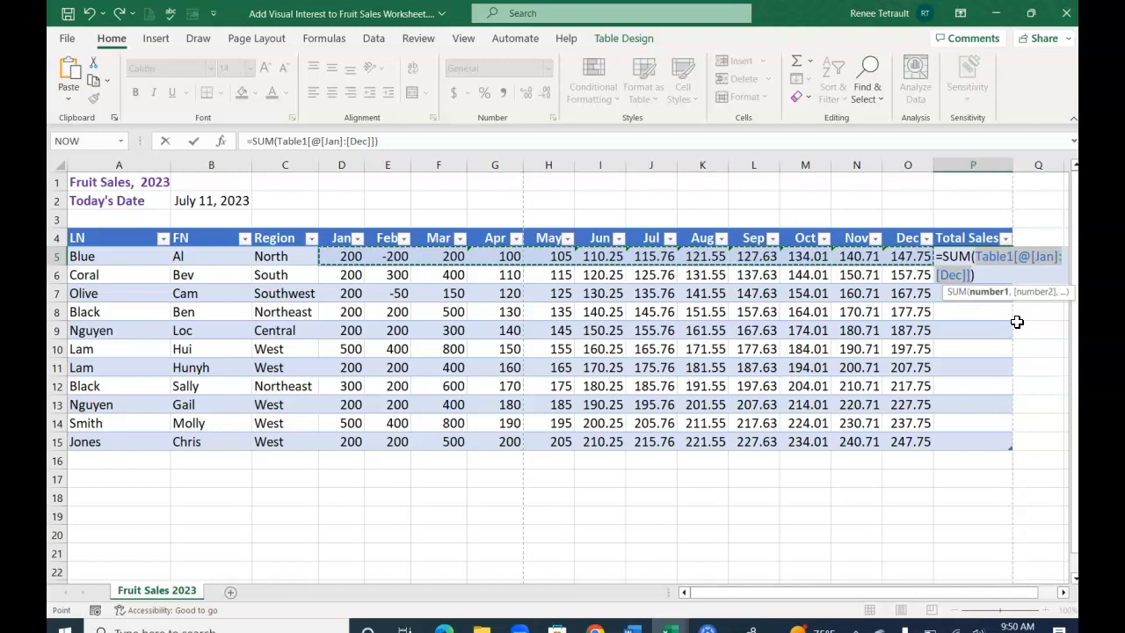
key("Return")
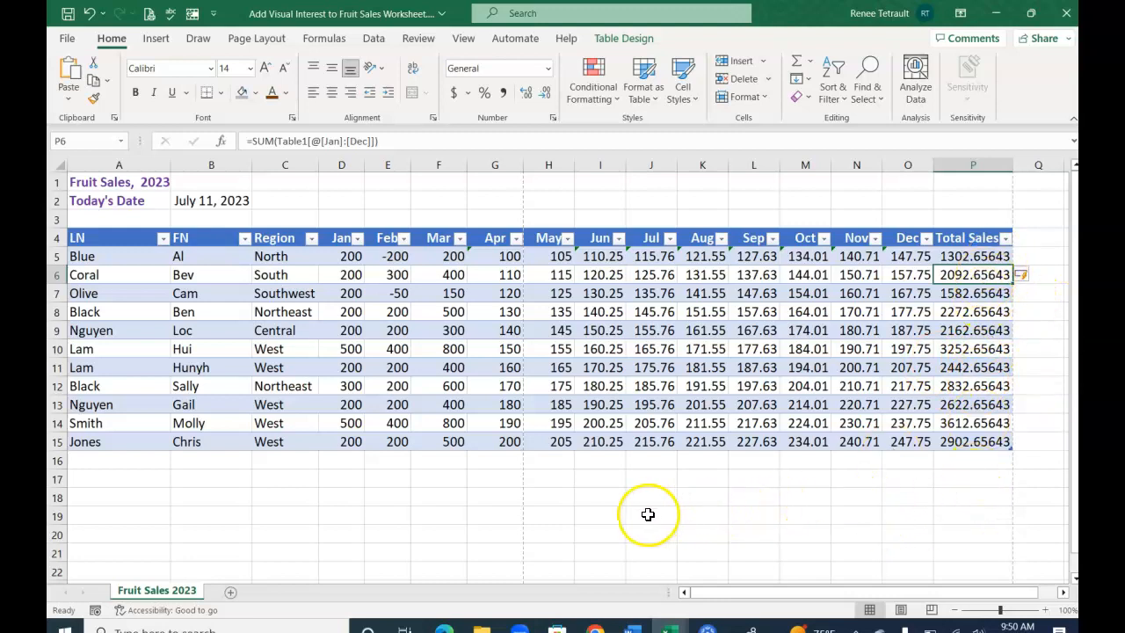
Select the data of Table1 by its name to check the range it covers, and deselect it
left_click(499, 519)
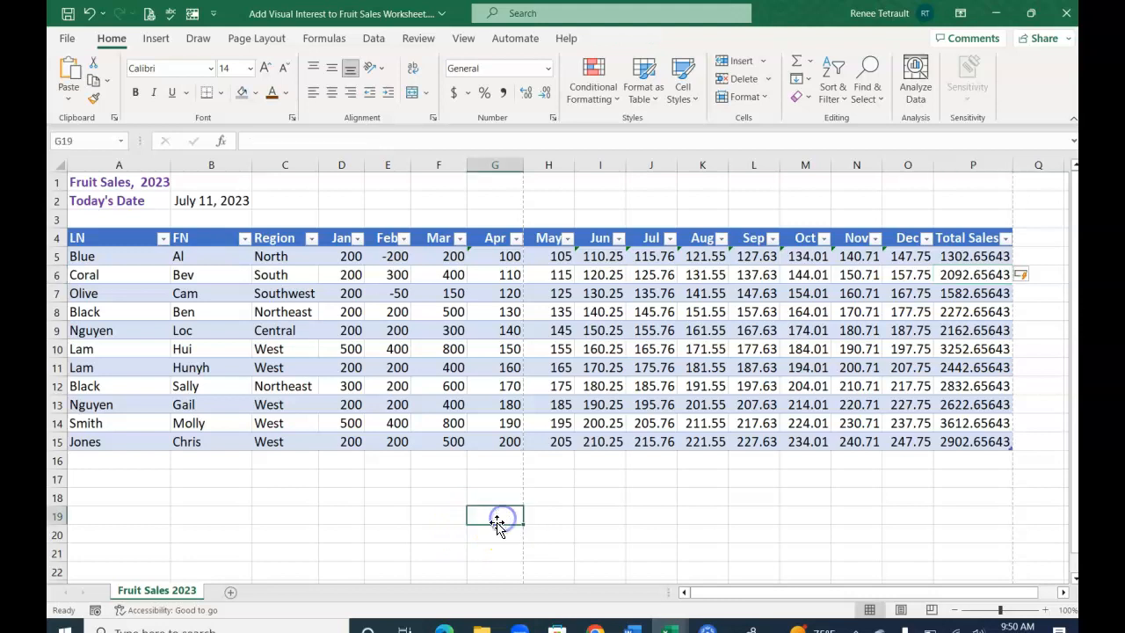
left_click(122, 142)
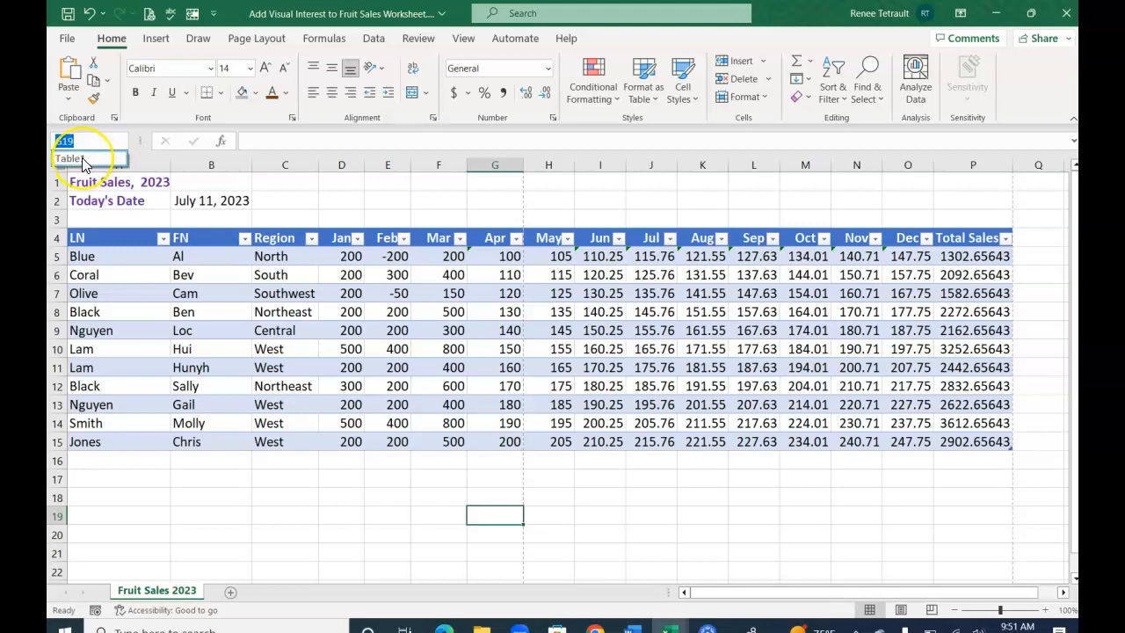
left_click(83, 160)
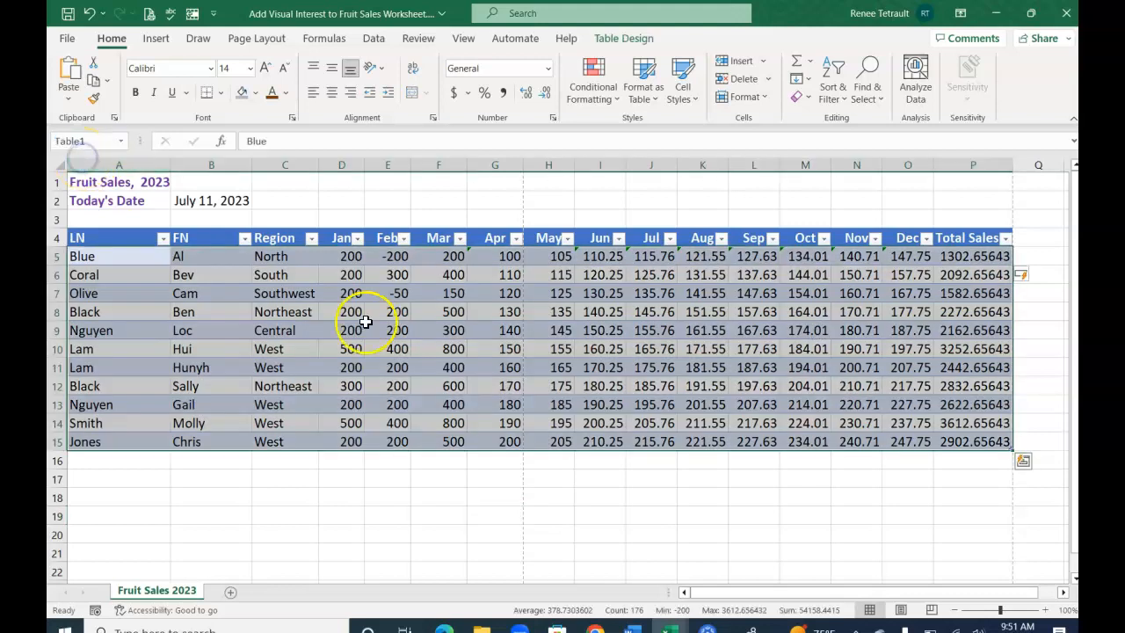
left_click(637, 514)
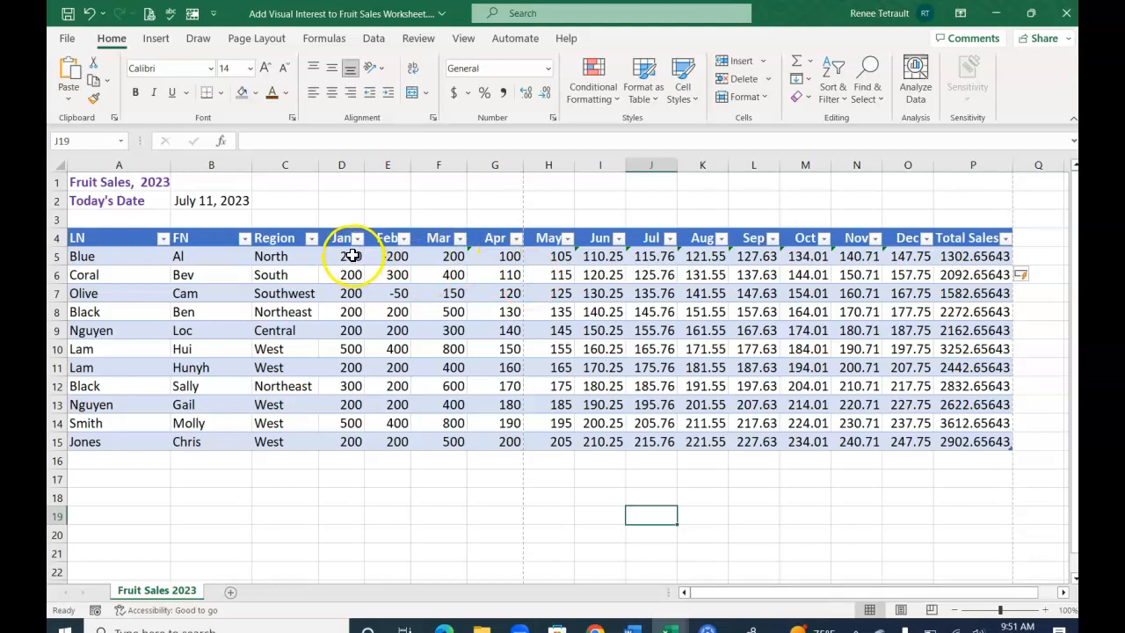
Apply the Accounting dollar format to the sales figures in D5:P15 and autofit columns D through G
left_click_drag(351, 256, 966, 441)
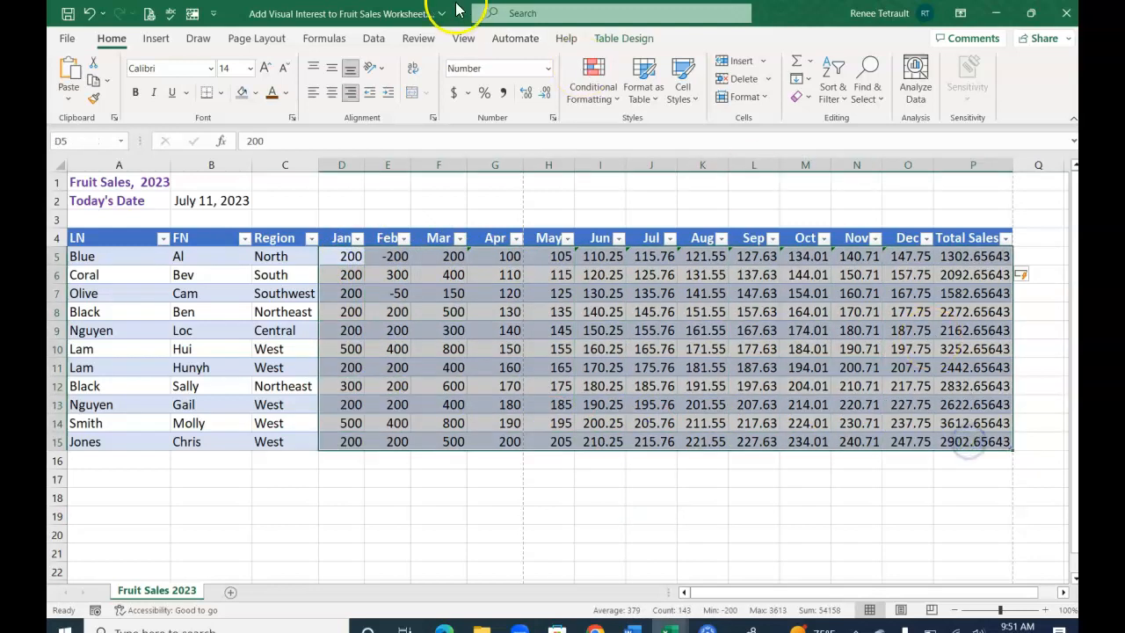
left_click(454, 95)
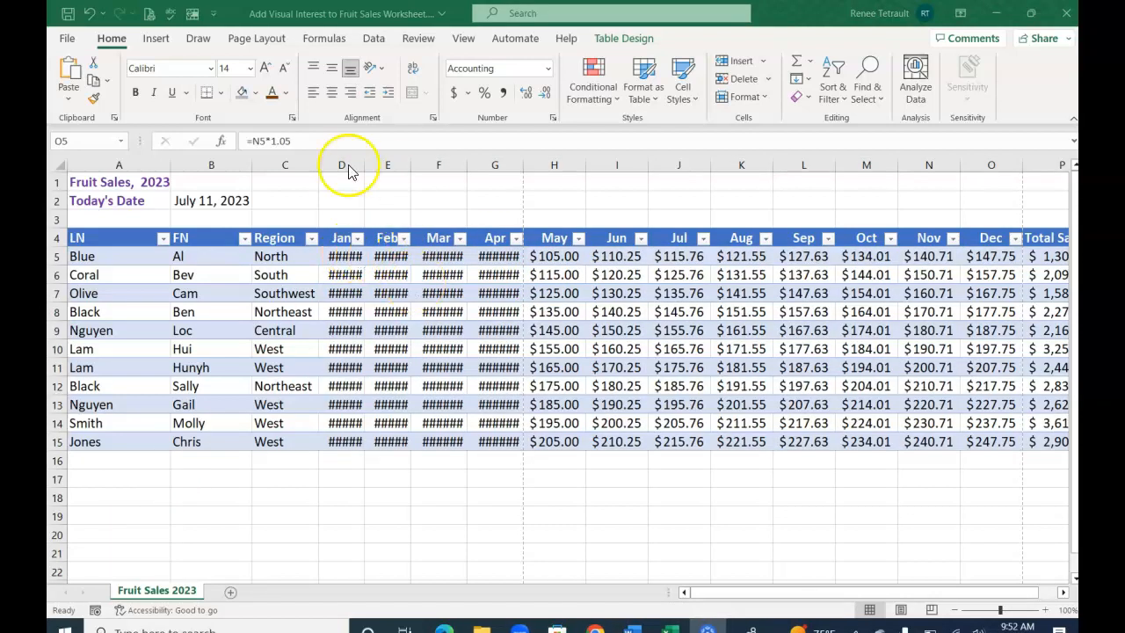
left_click(366, 164)
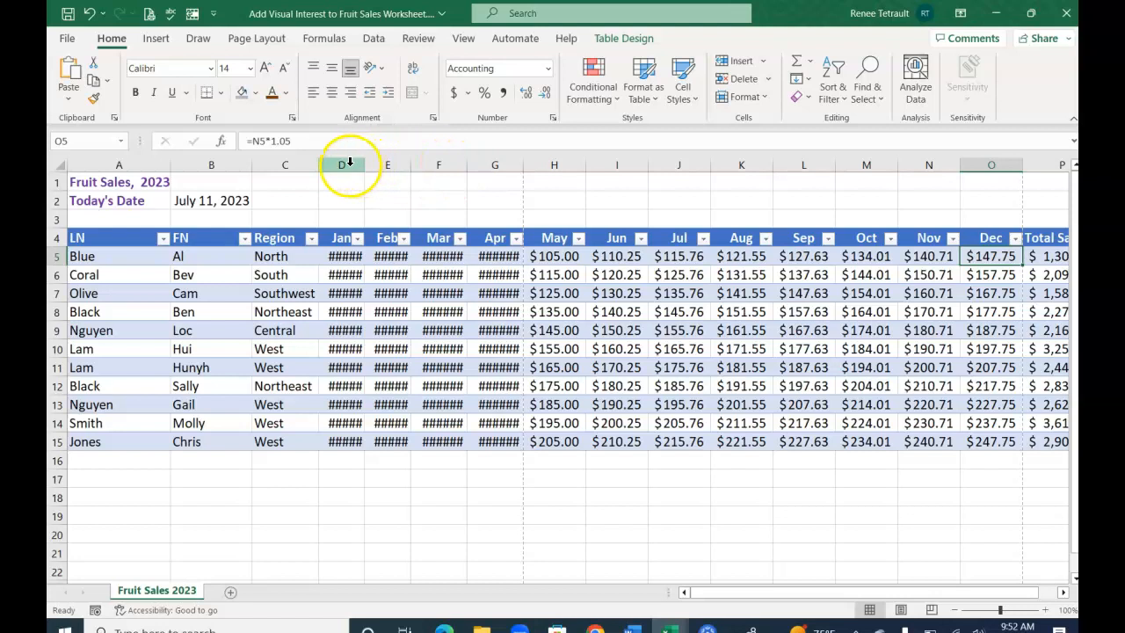
left_click(351, 165)
left_click_drag(353, 165, 495, 161)
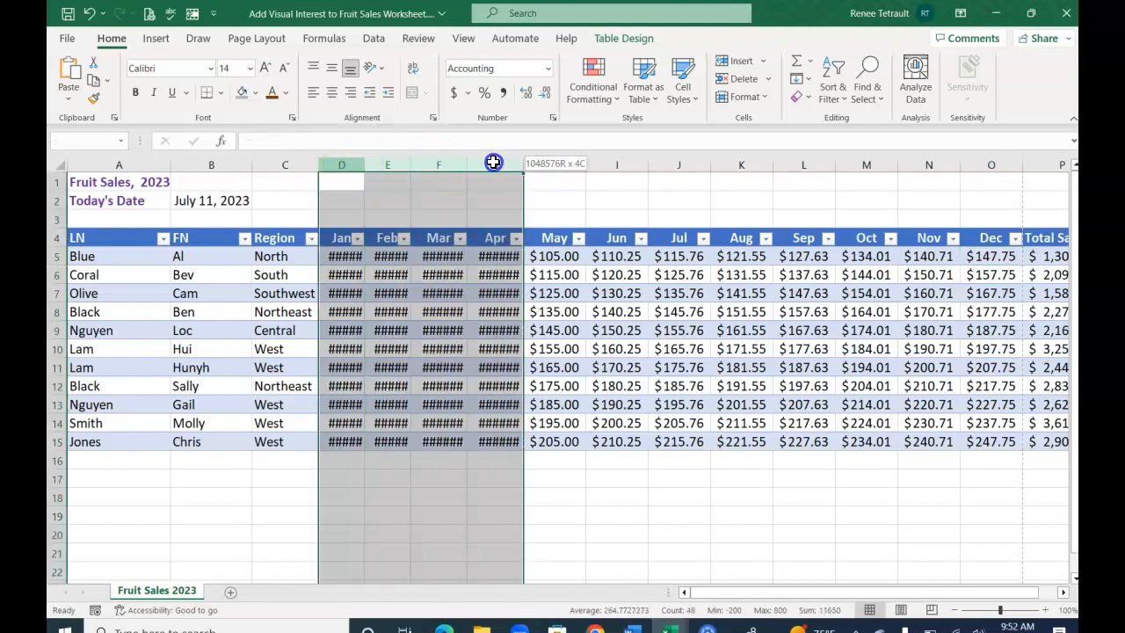
double_click(410, 165)
left_click(590, 349)
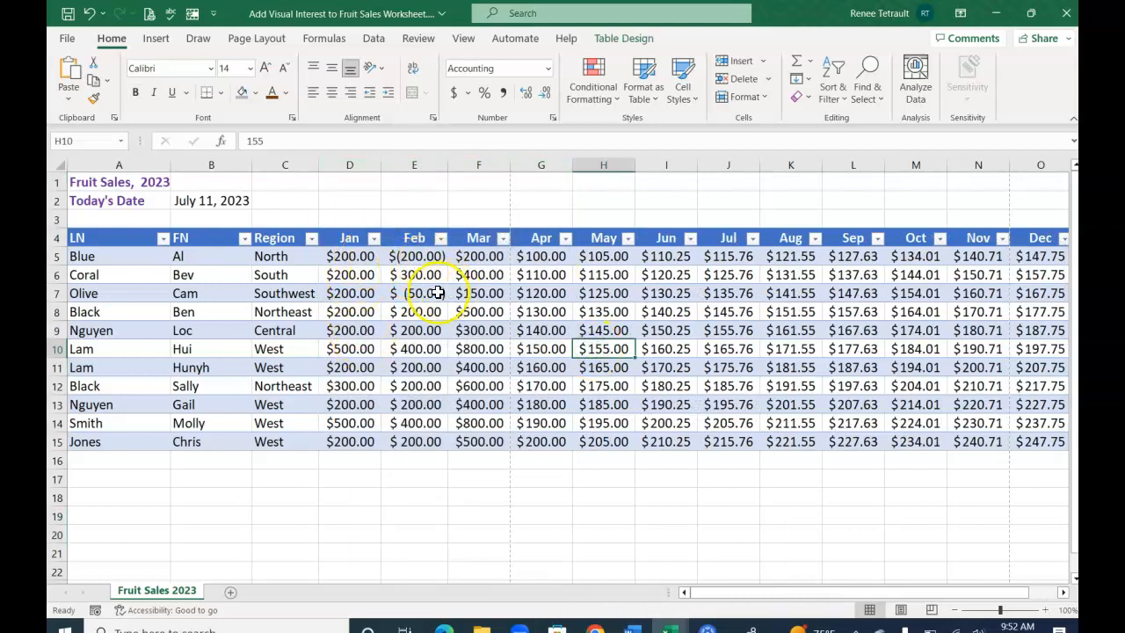
left_click(403, 256)
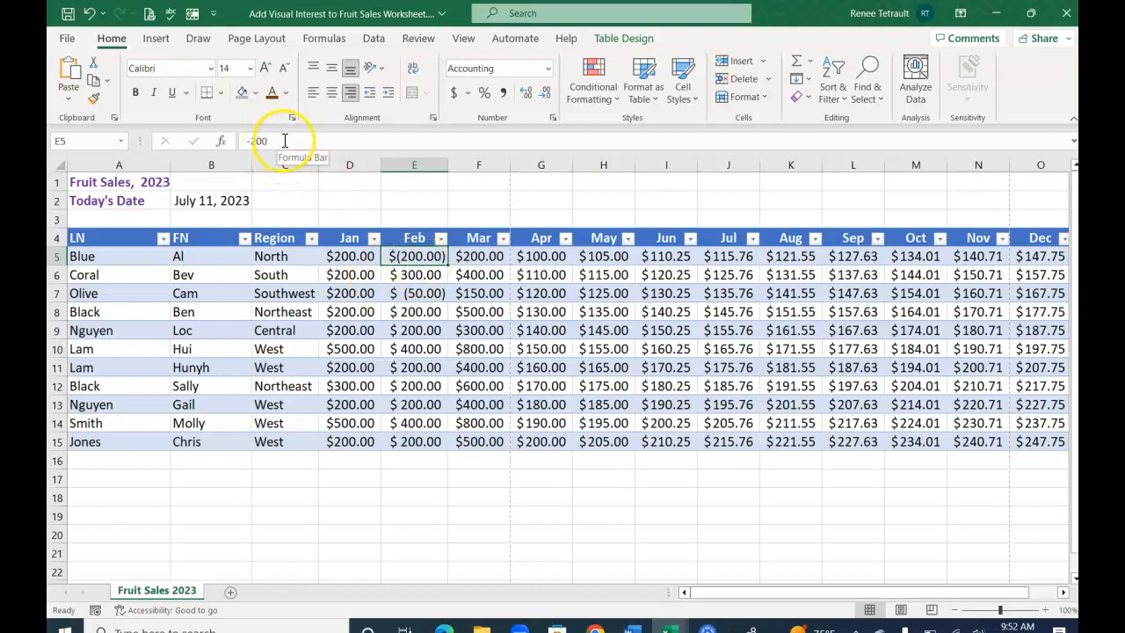
Apply the Currency format to the January through Total Sales figures in D5:P15
left_click(426, 294)
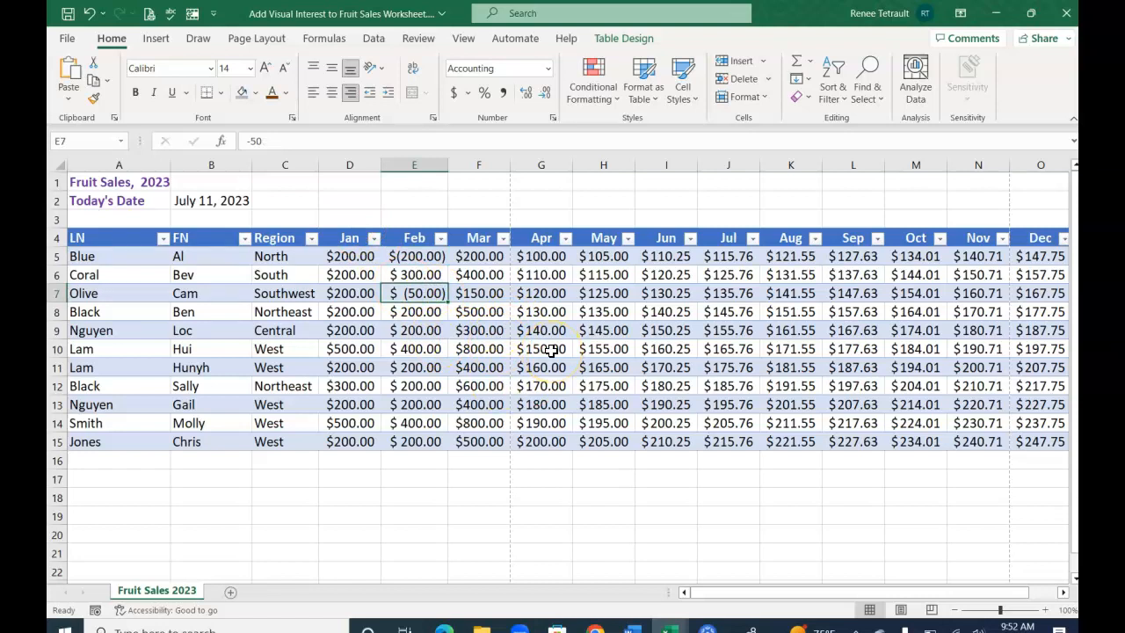
left_click_drag(349, 255, 1046, 445)
left_click(1060, 594)
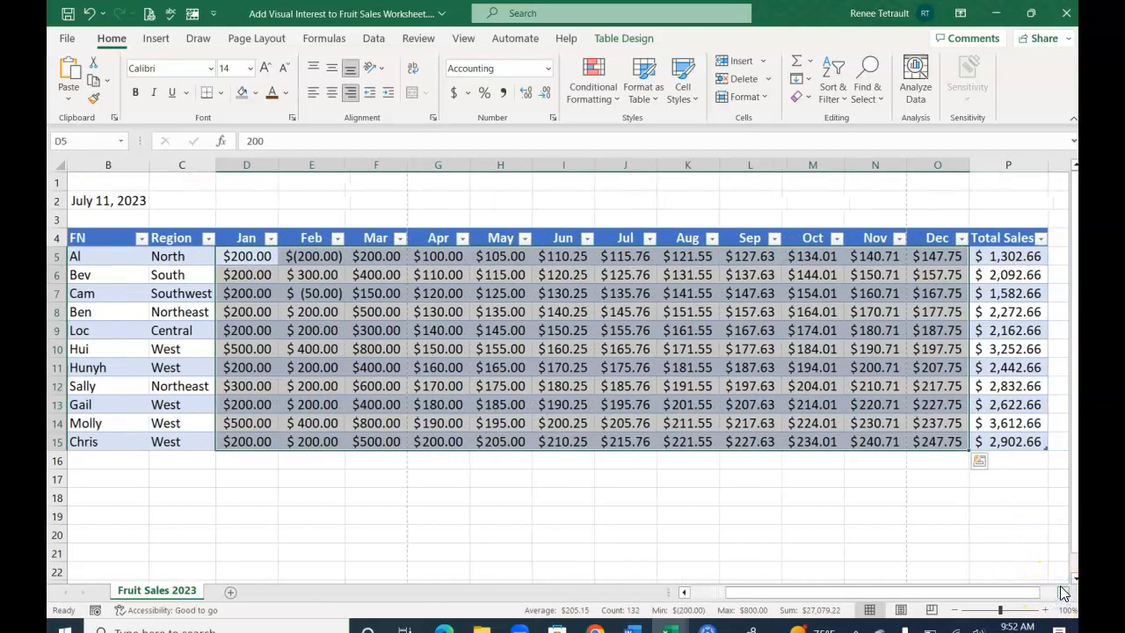
key("shift+Right")
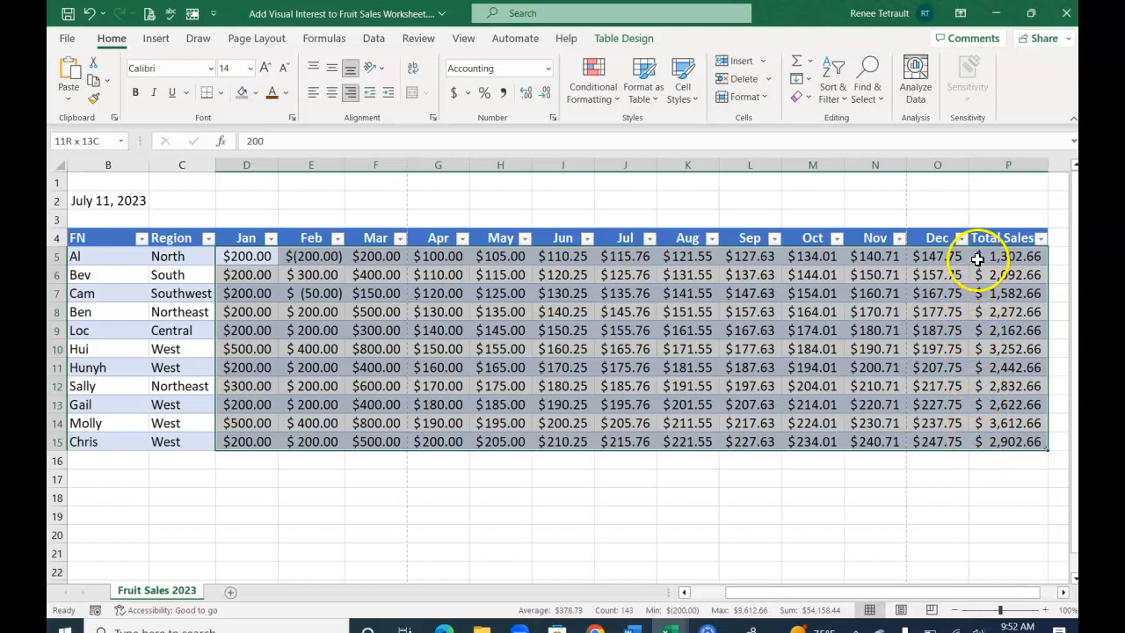
left_click(548, 70)
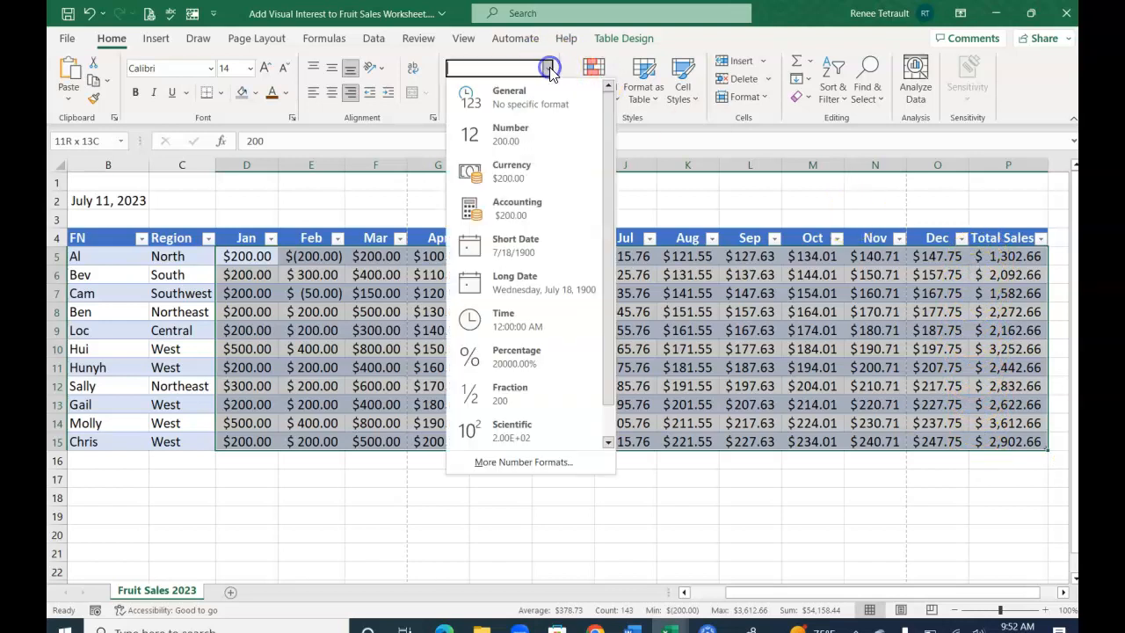
left_click(510, 178)
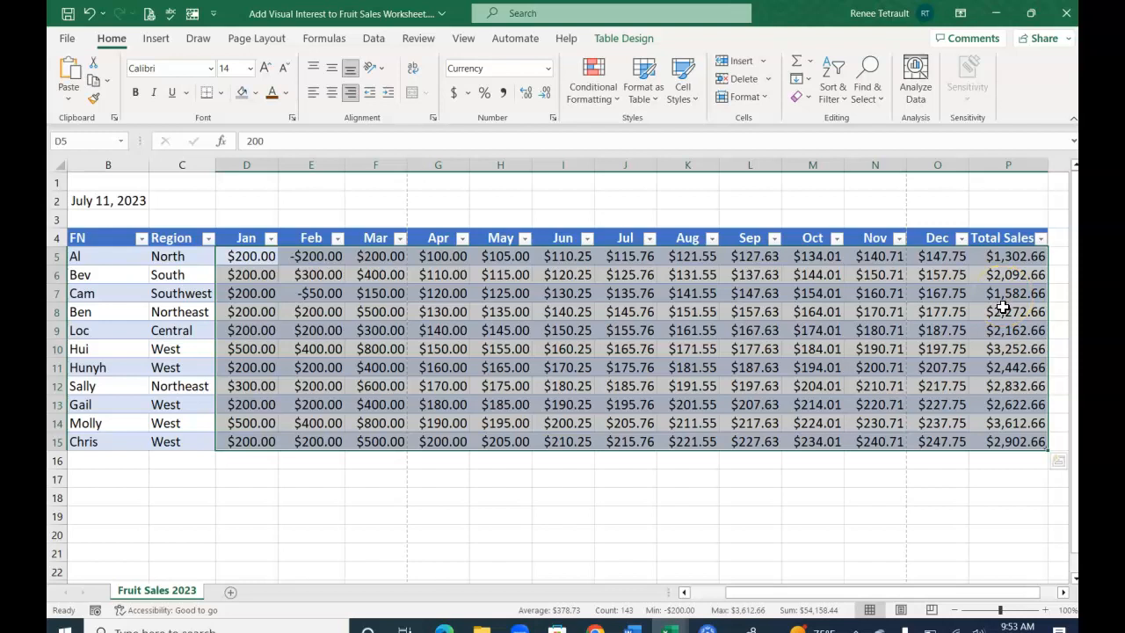
Switch D5:P15 to the Accounting format for comparison and return it to Currency
left_click(453, 95)
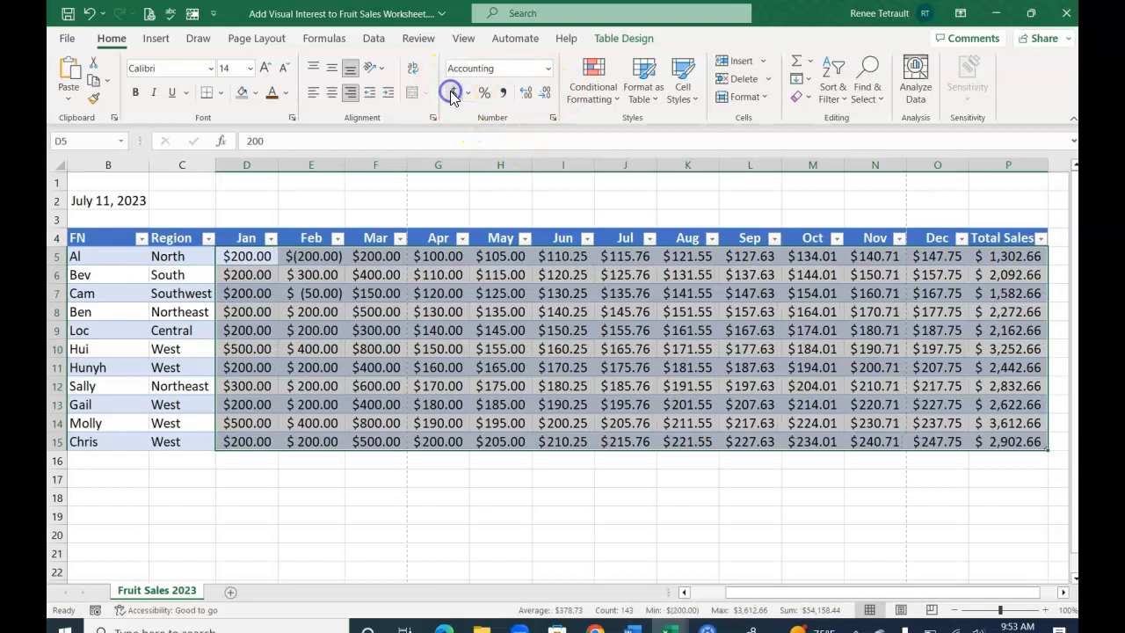
left_click(546, 70)
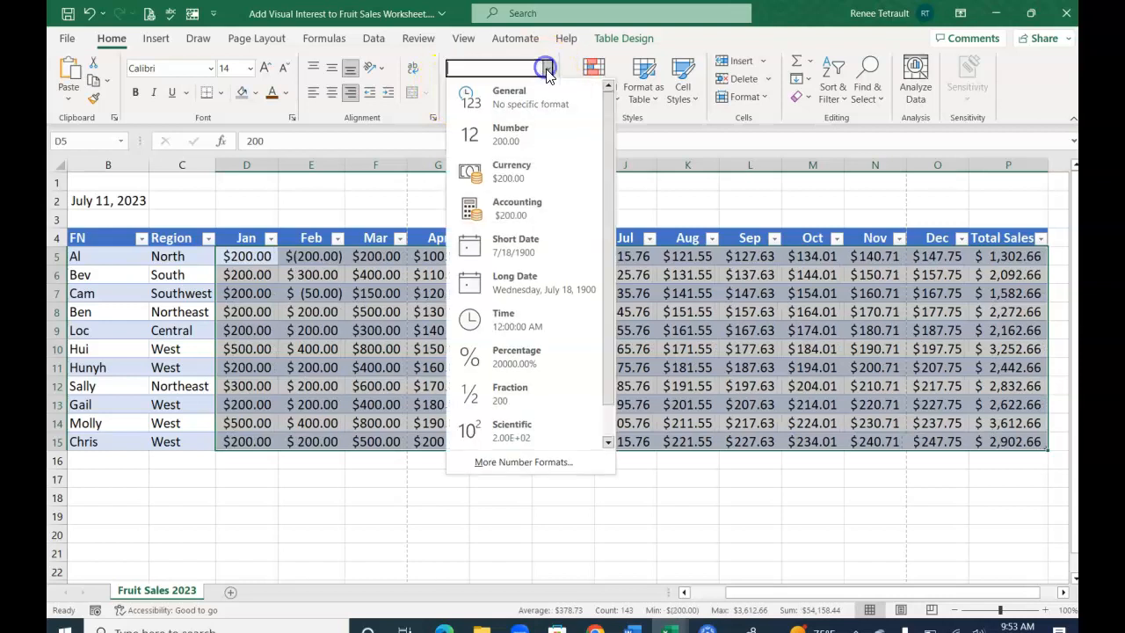
left_click(536, 174)
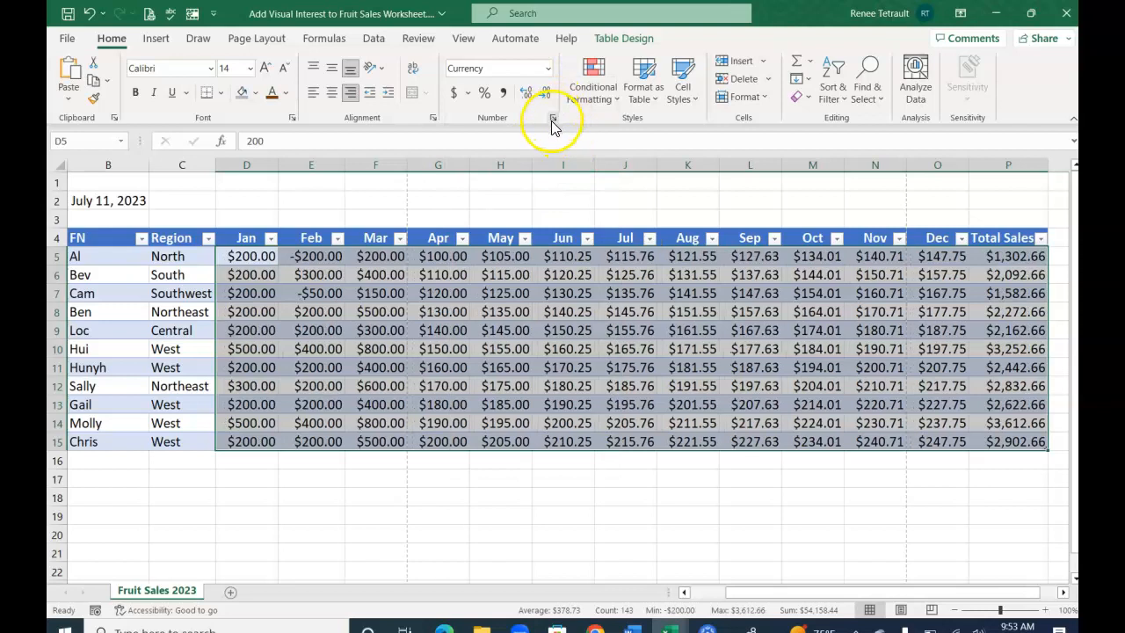
Set the Currency format of D5:P15 to show negative numbers in red without parentheses, and check the values in E5 and E7
left_click(551, 67)
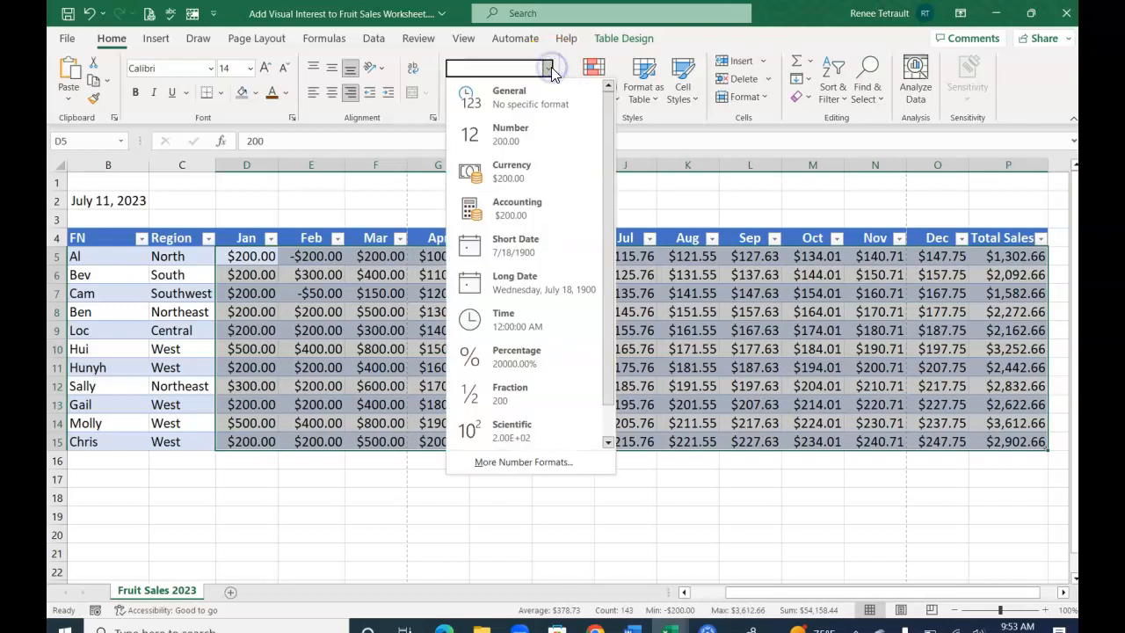
left_click(521, 466)
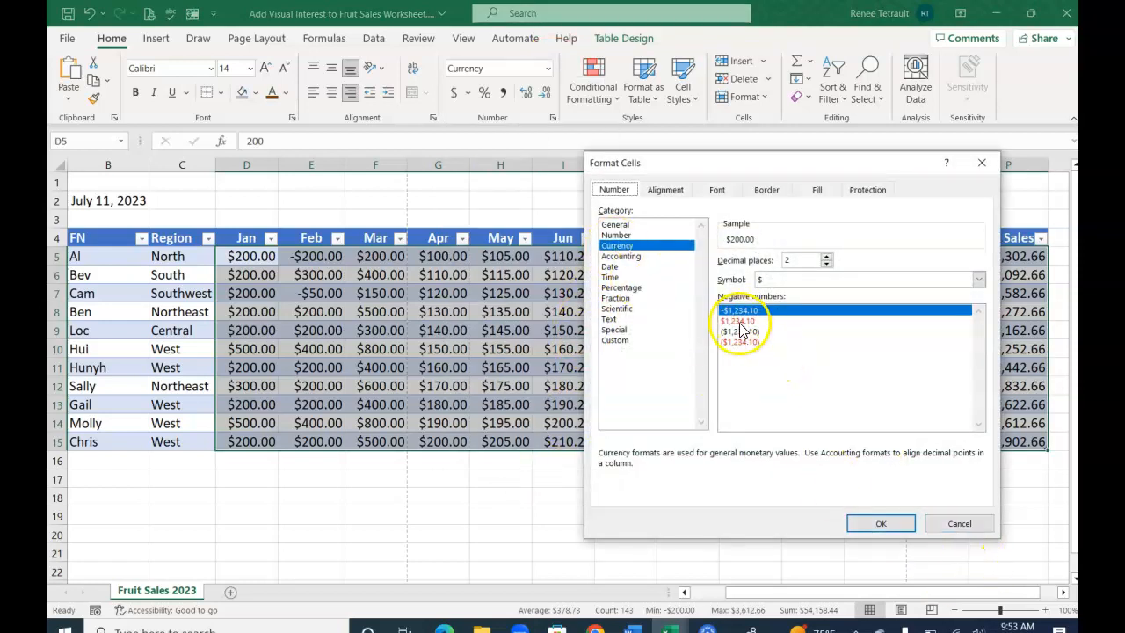
left_click(739, 322)
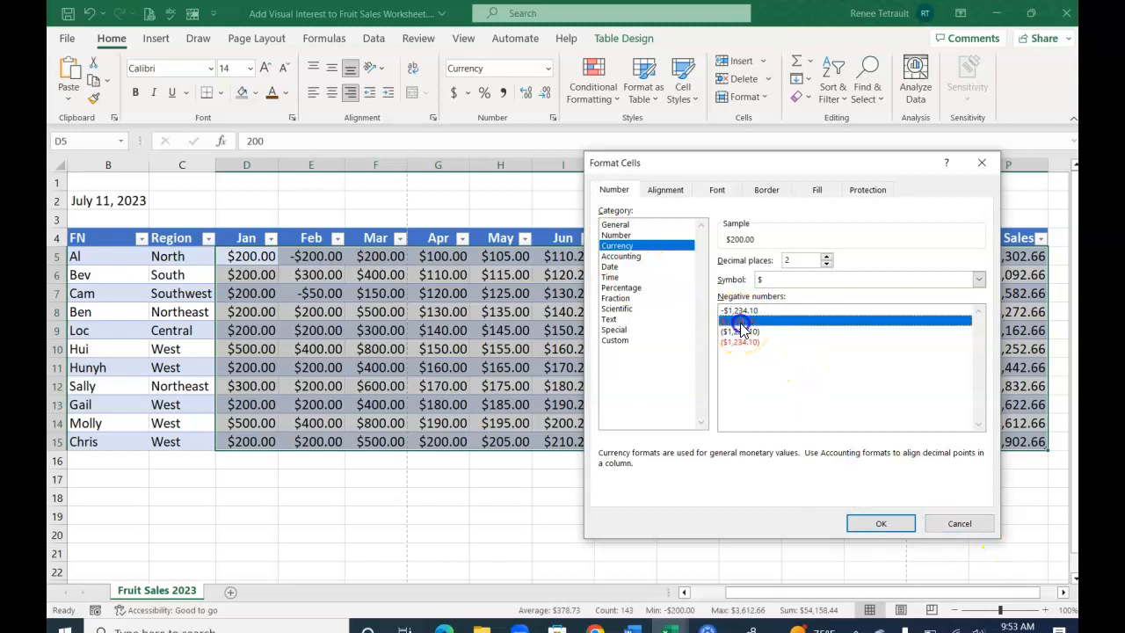
left_click(875, 523)
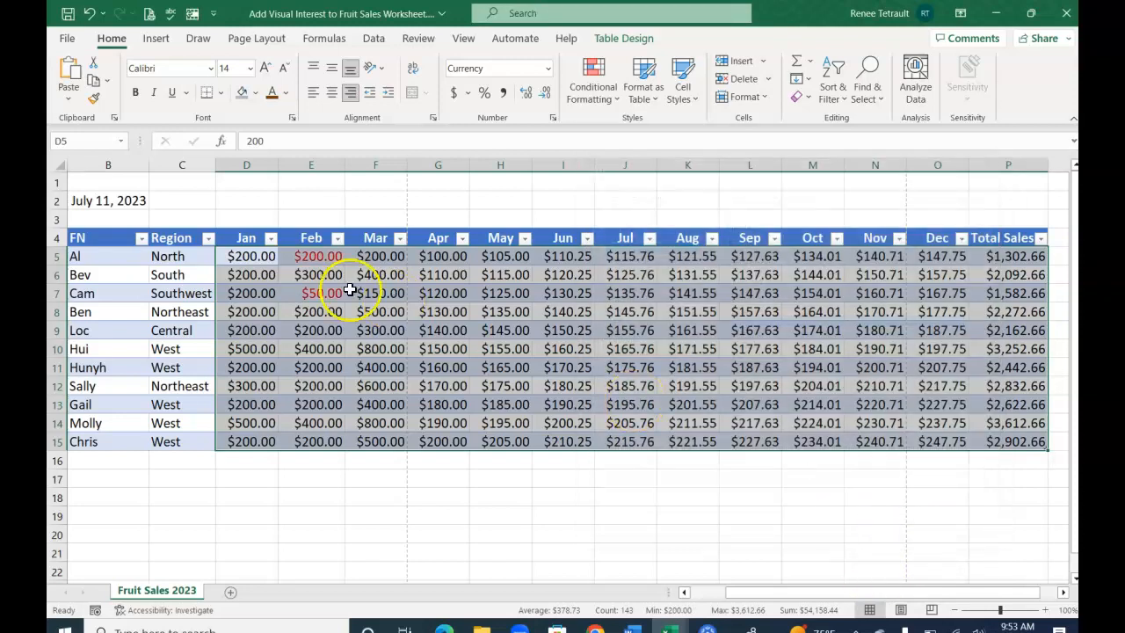
left_click(324, 257)
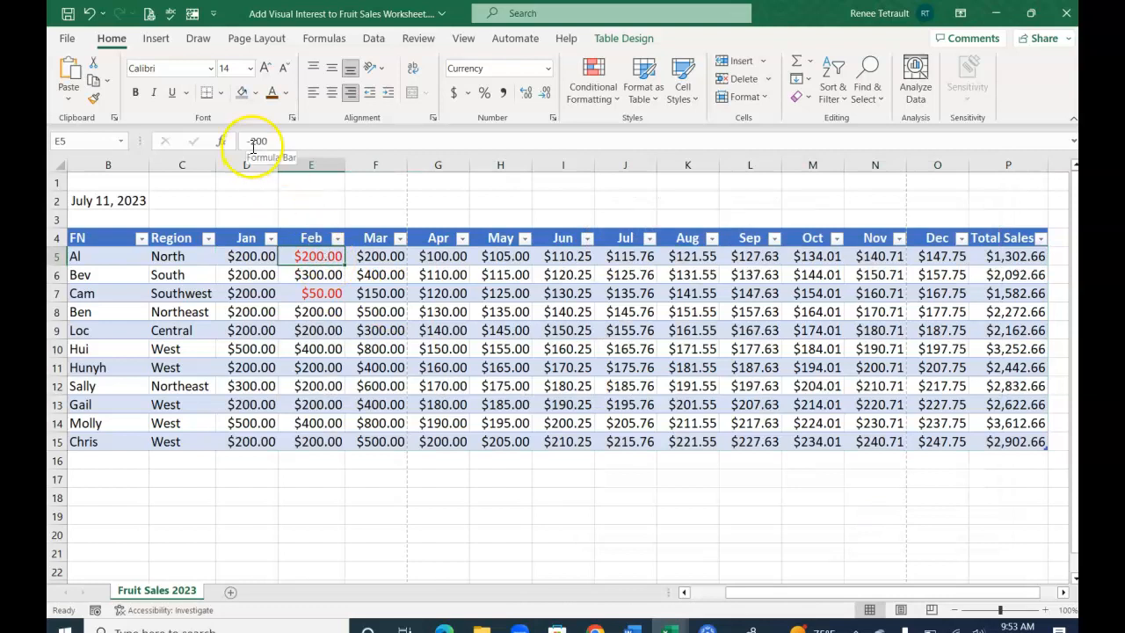
left_click(331, 296)
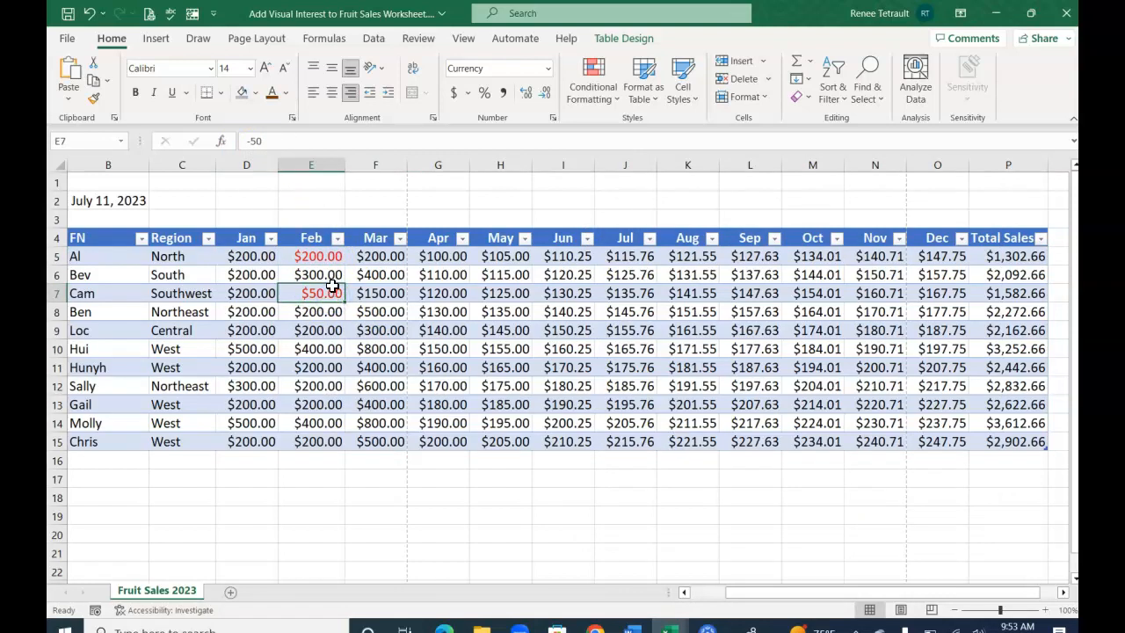
Set the Currency format of D5:P15 to show negative numbers in red with parentheses, and check the values in E5 and E7
left_click_drag(262, 257, 993, 441)
left_click(546, 70)
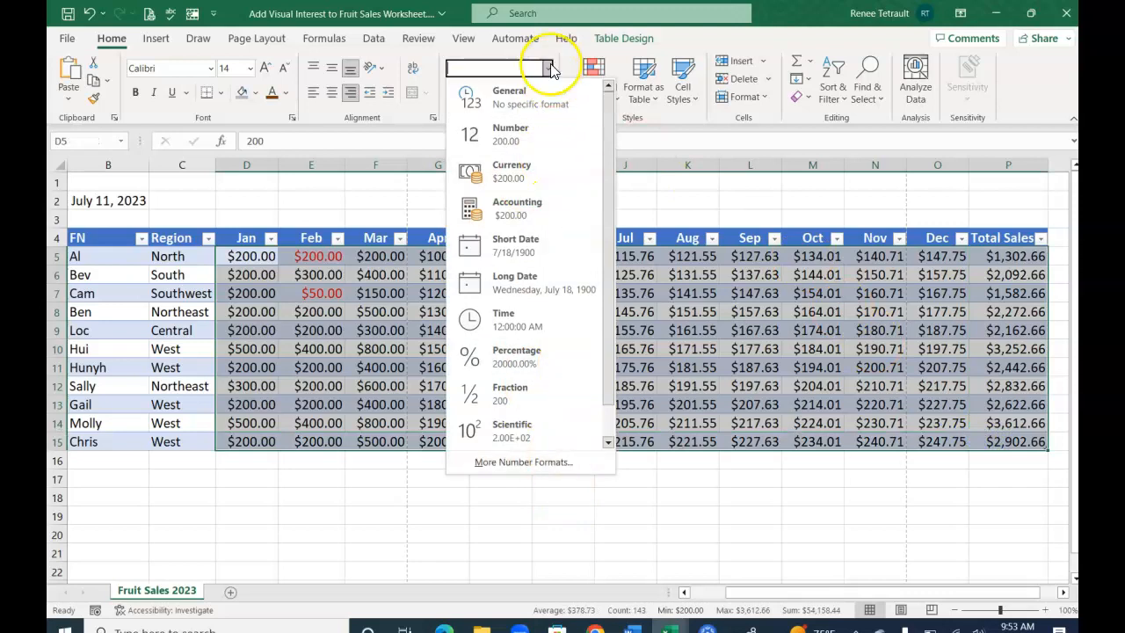
left_click(684, 183)
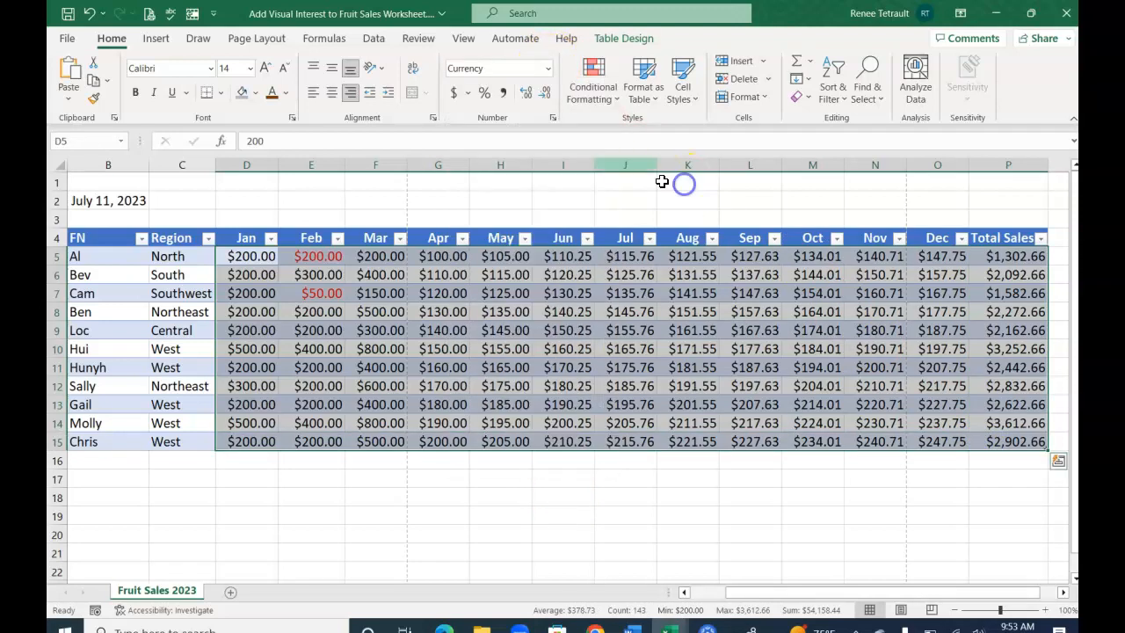
left_click(553, 118)
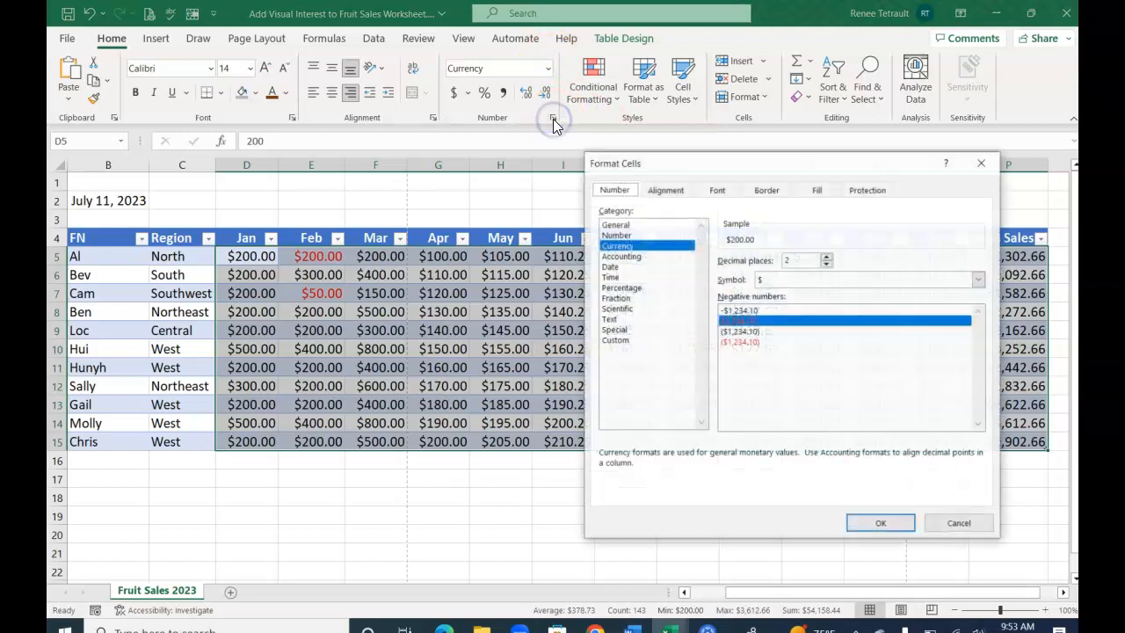
left_click(740, 343)
left_click(874, 524)
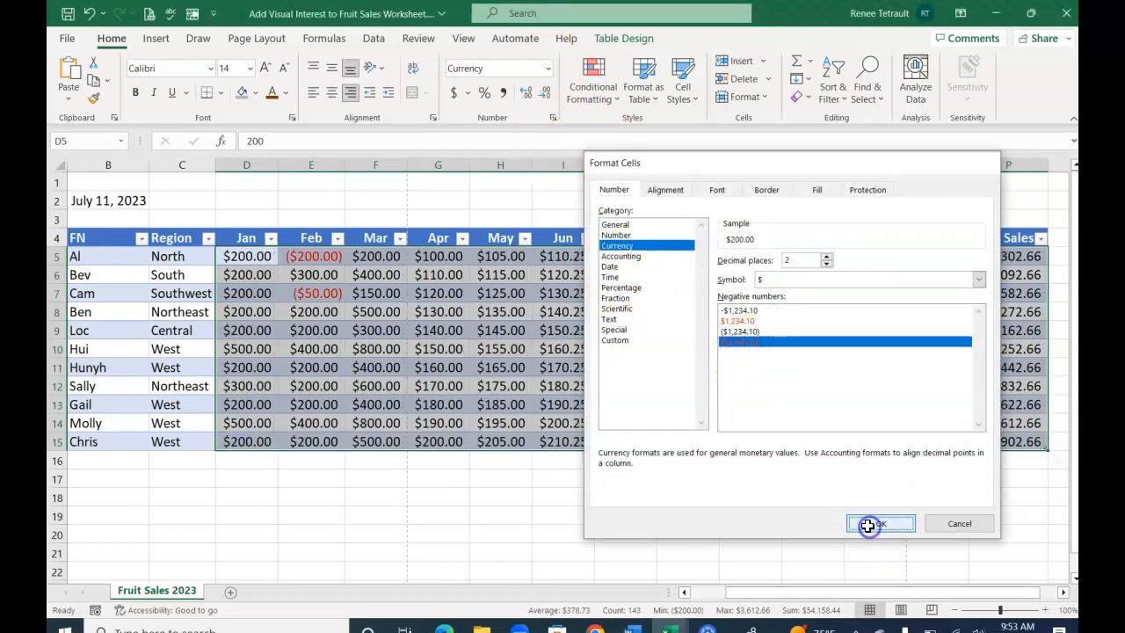
left_click(322, 255)
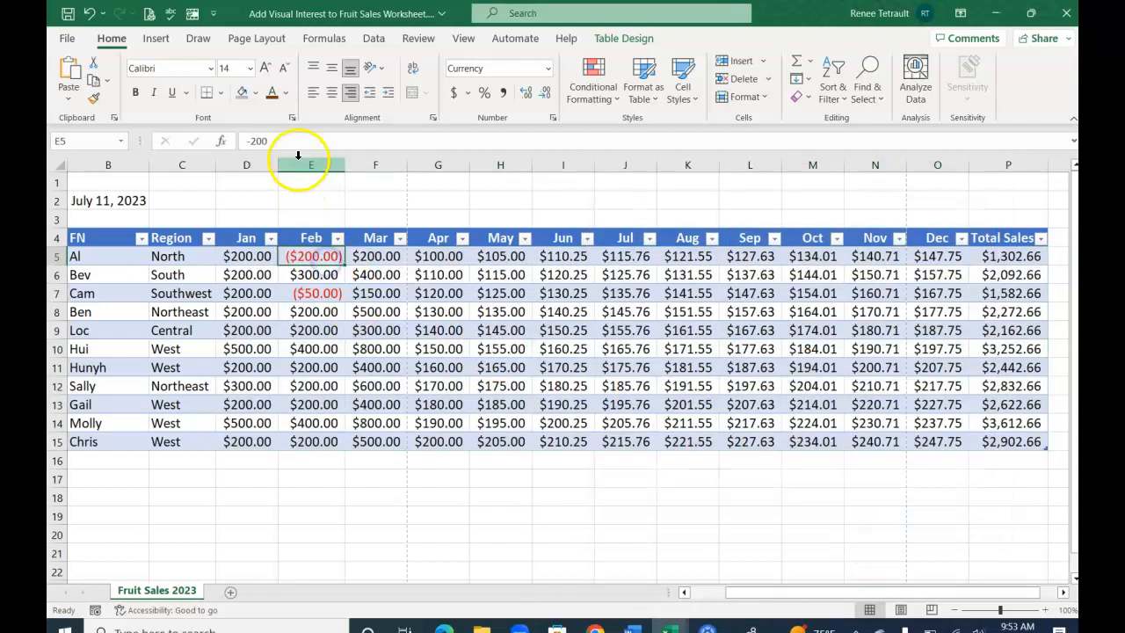
left_click(310, 293)
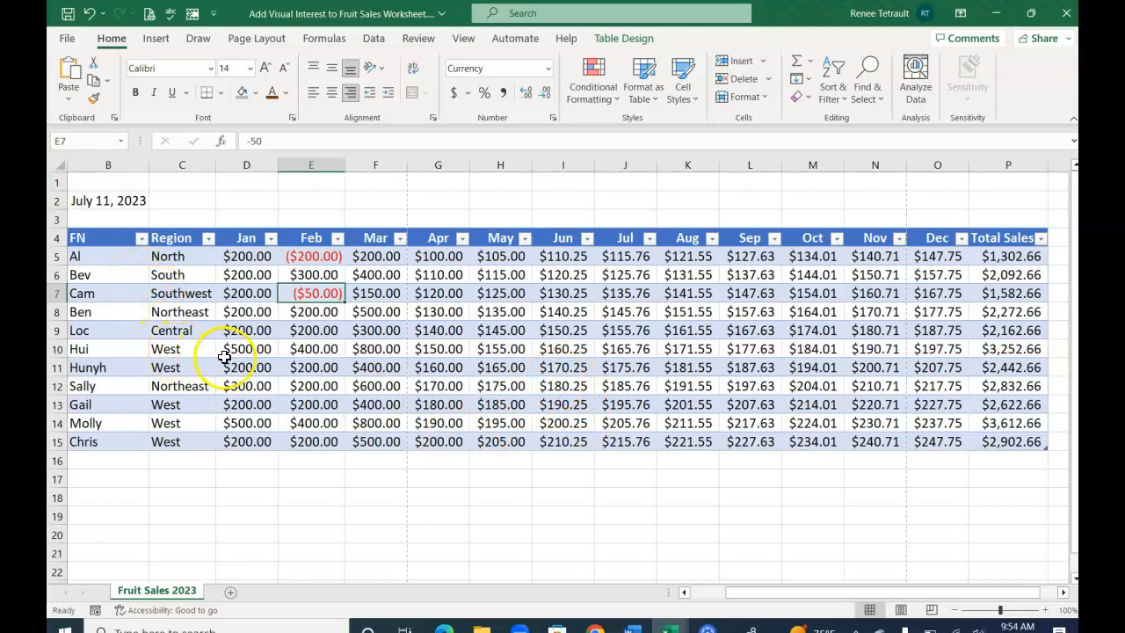
Set the print orientation of the worksheet to Landscape and preview its second page
left_click(67, 38)
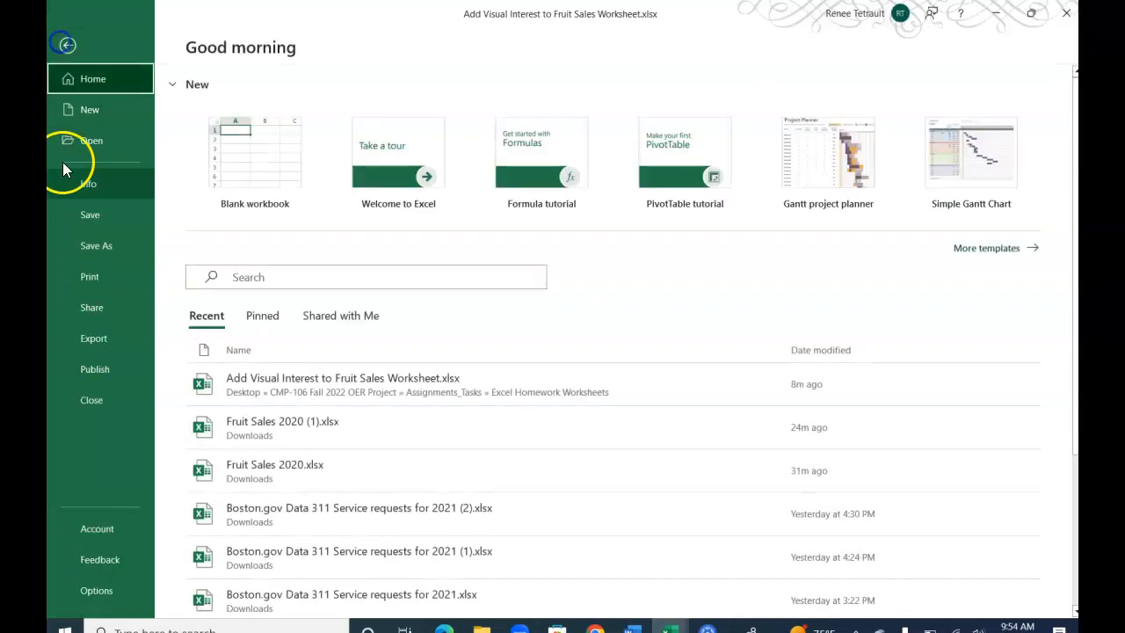
left_click(88, 273)
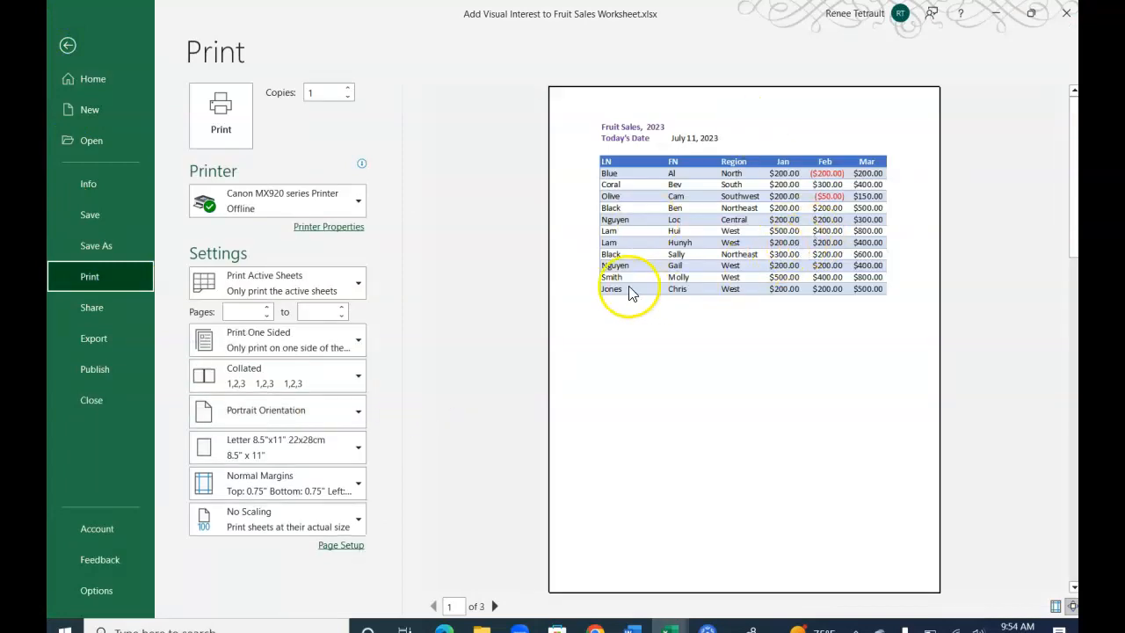
left_click(311, 423)
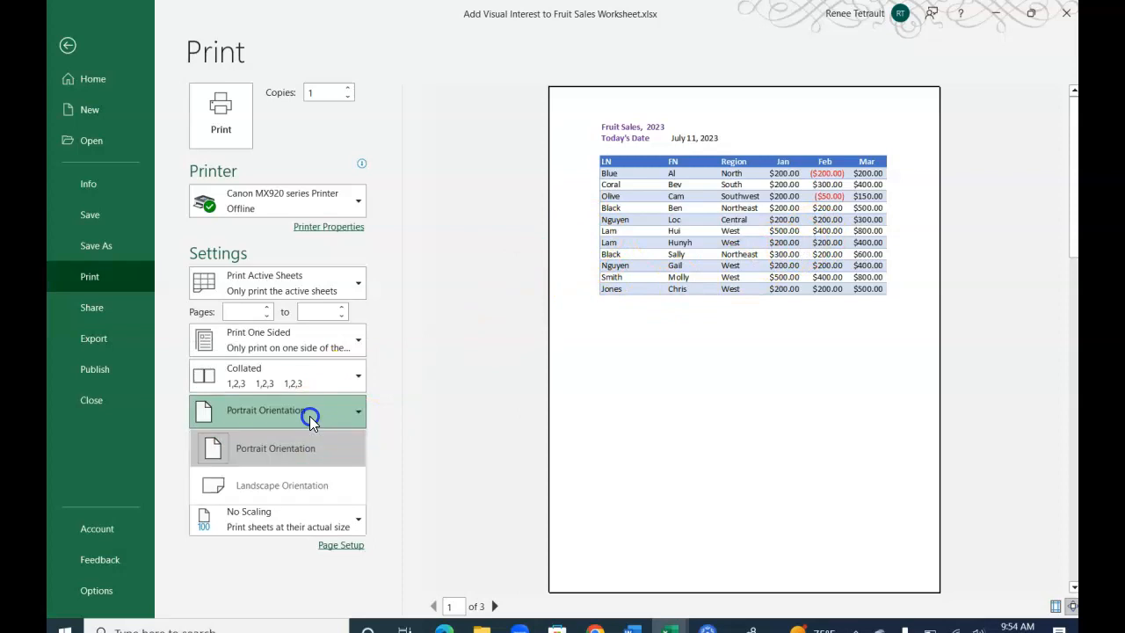
left_click(313, 460)
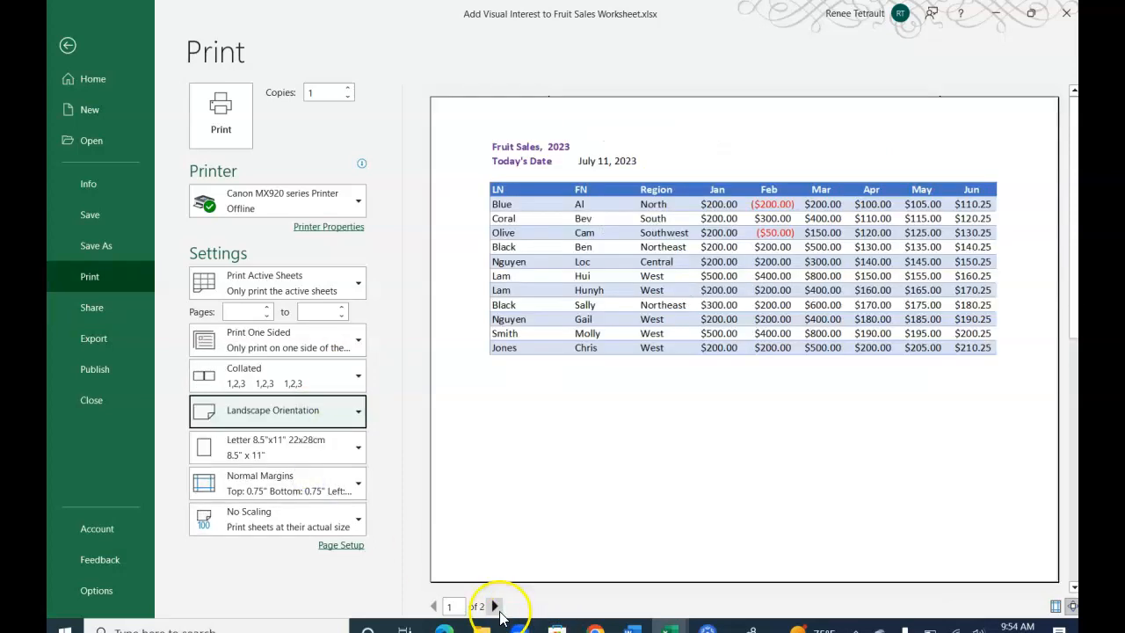
left_click(495, 606)
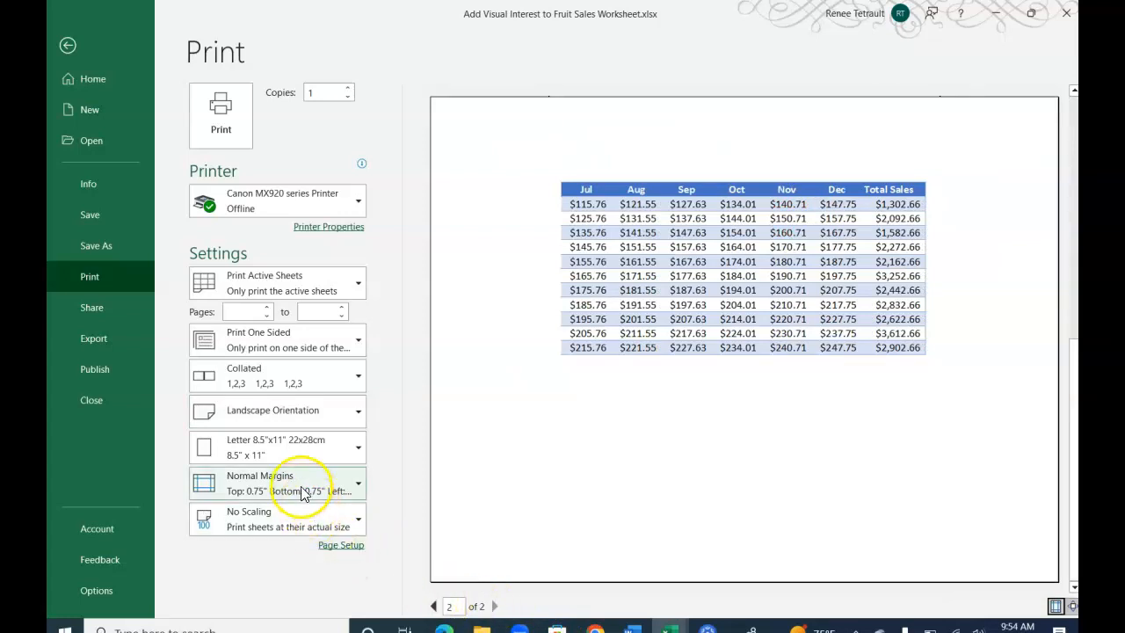
left_click(433, 606)
Set the print margins to Narrow, preview both pages, and return to the worksheet
left_click(310, 489)
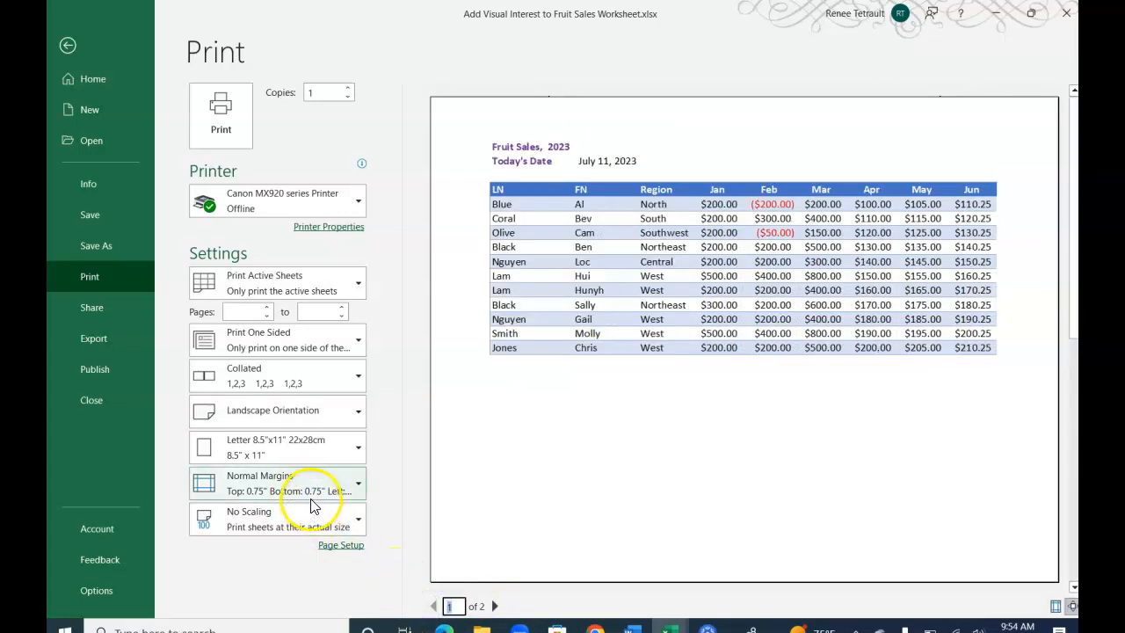
left_click(273, 413)
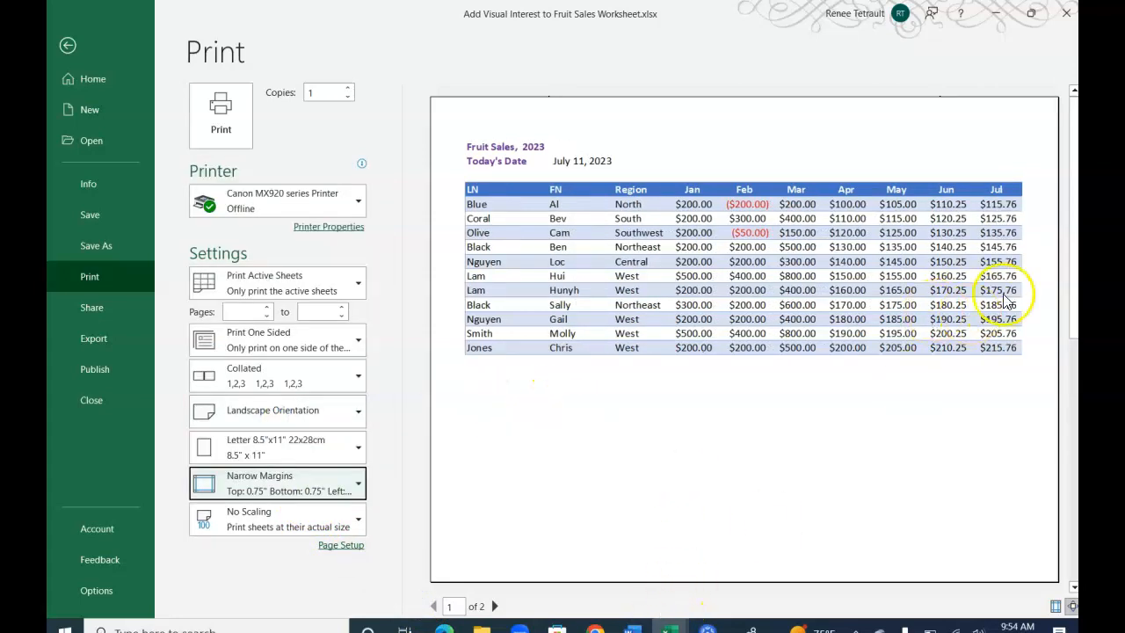
left_click(494, 607)
left_click(434, 606)
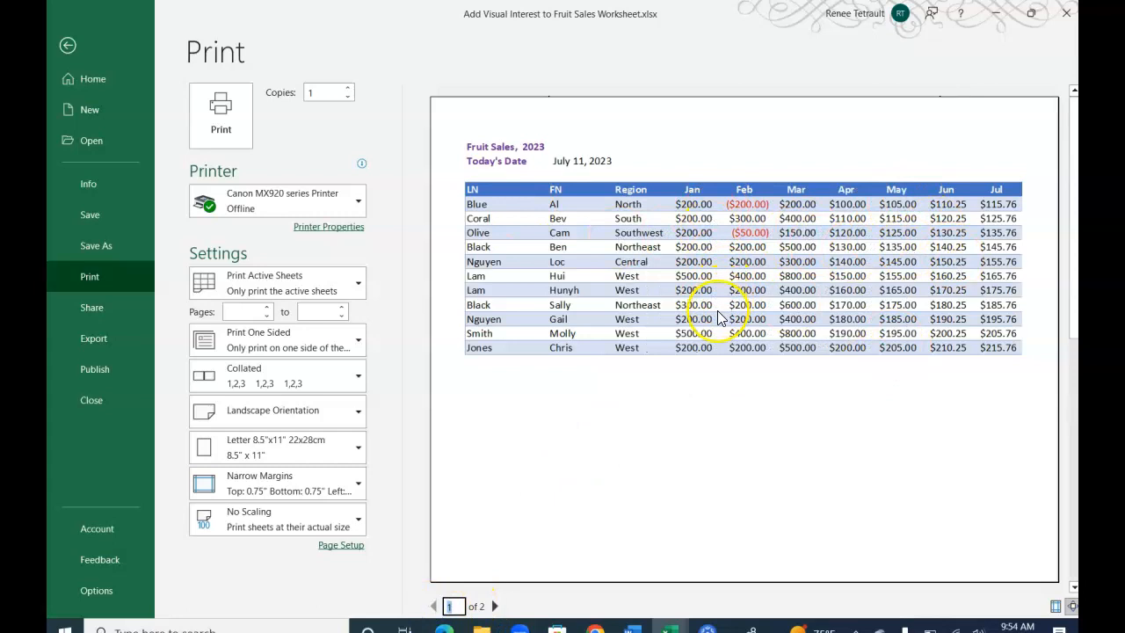
left_click(69, 45)
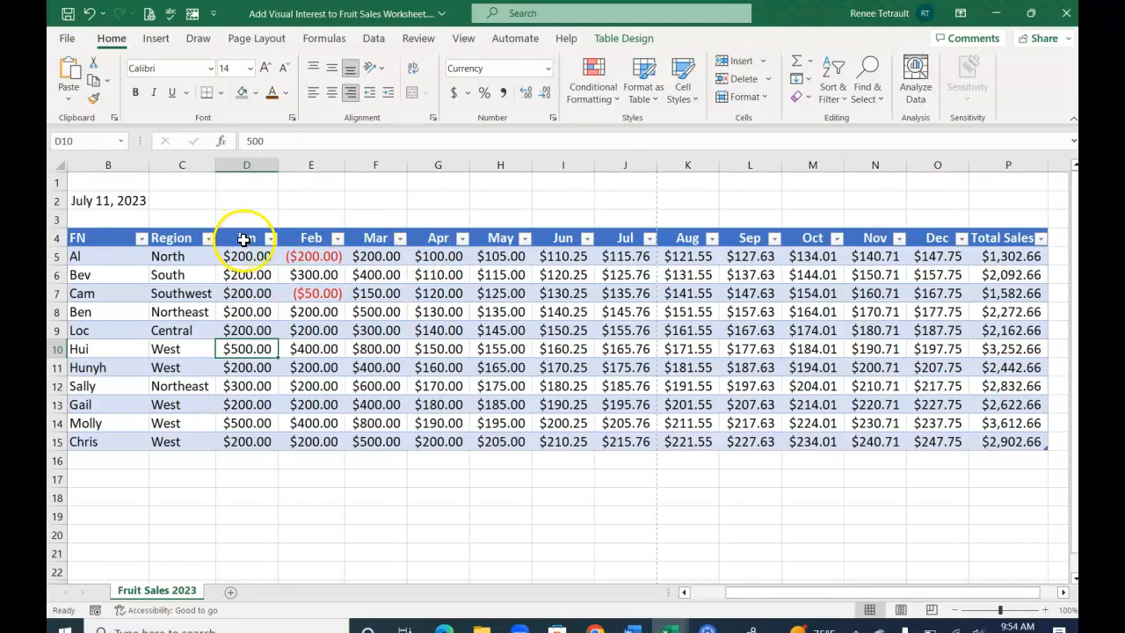
Rotate the month headings January through December in D4:O4 to 46 degrees
left_click_drag(243, 239, 916, 238)
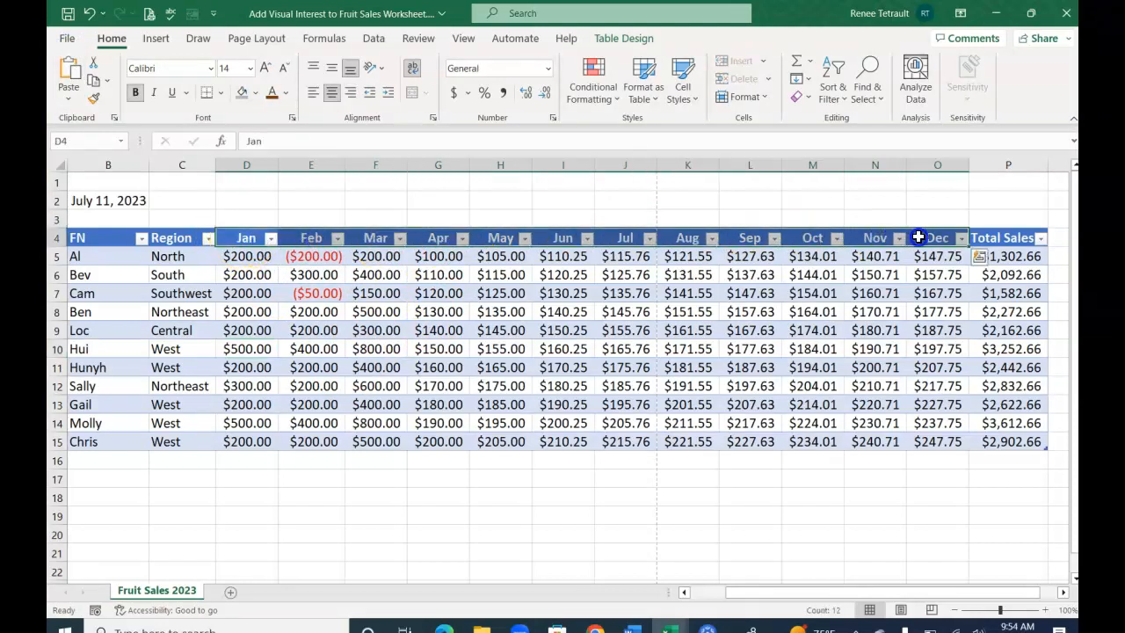
left_click(433, 118)
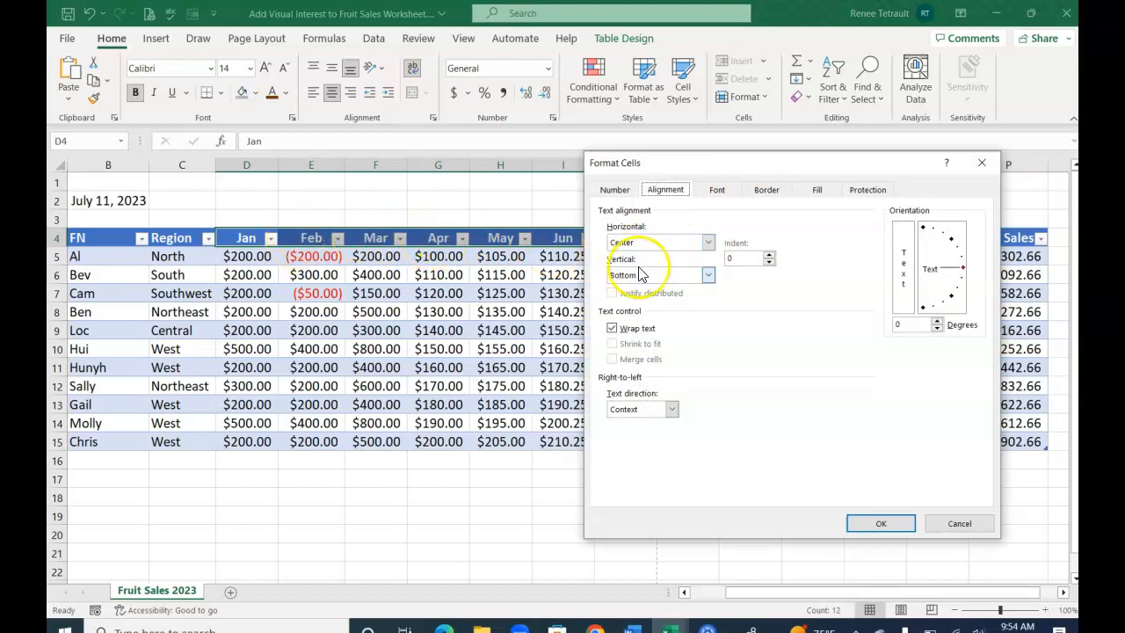
left_click(963, 271)
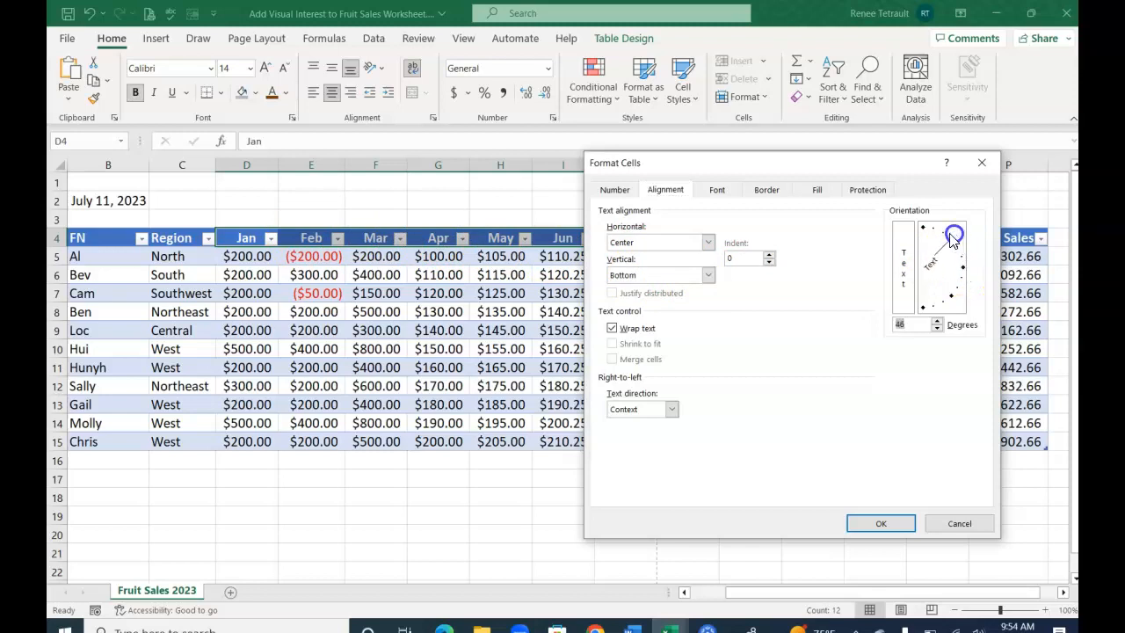
left_click(879, 522)
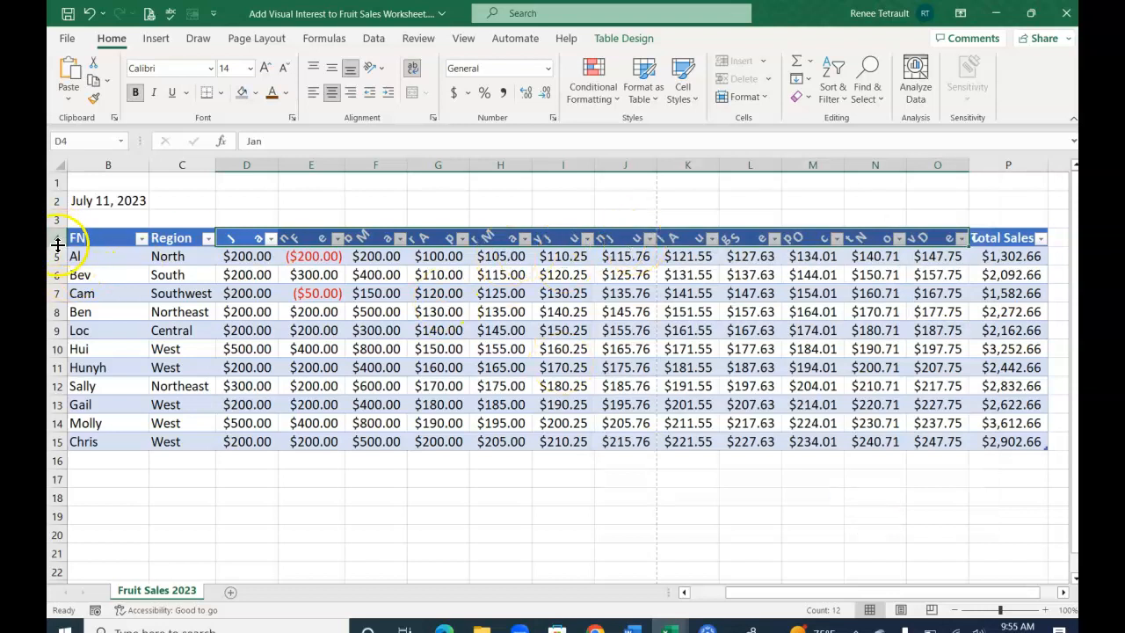
Increase the height of header row 4 and align the month headings left and vertically in the middle
left_click_drag(58, 247, 59, 274)
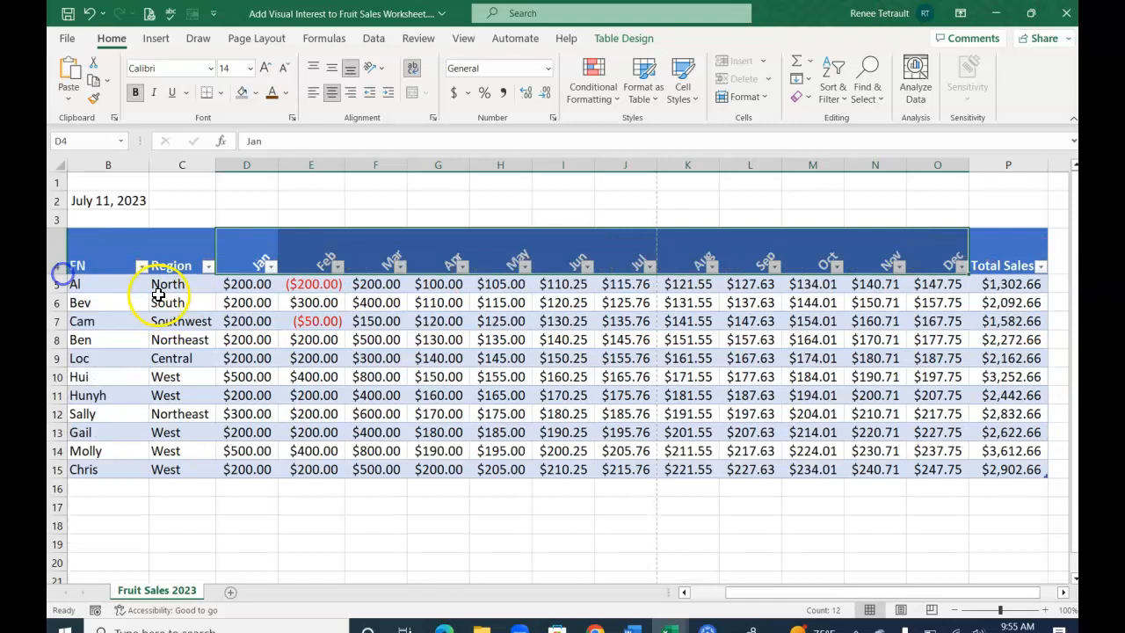
left_click(323, 95)
left_click(327, 69)
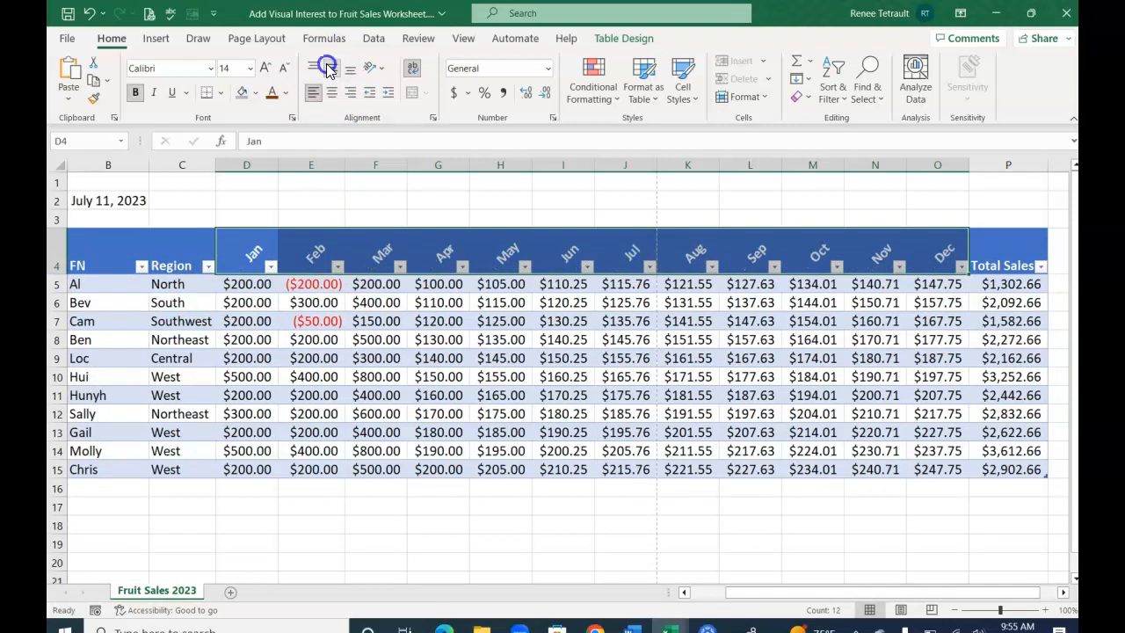
Preview the printout with the angled month headings and return to the worksheet
left_click(67, 39)
left_click(91, 277)
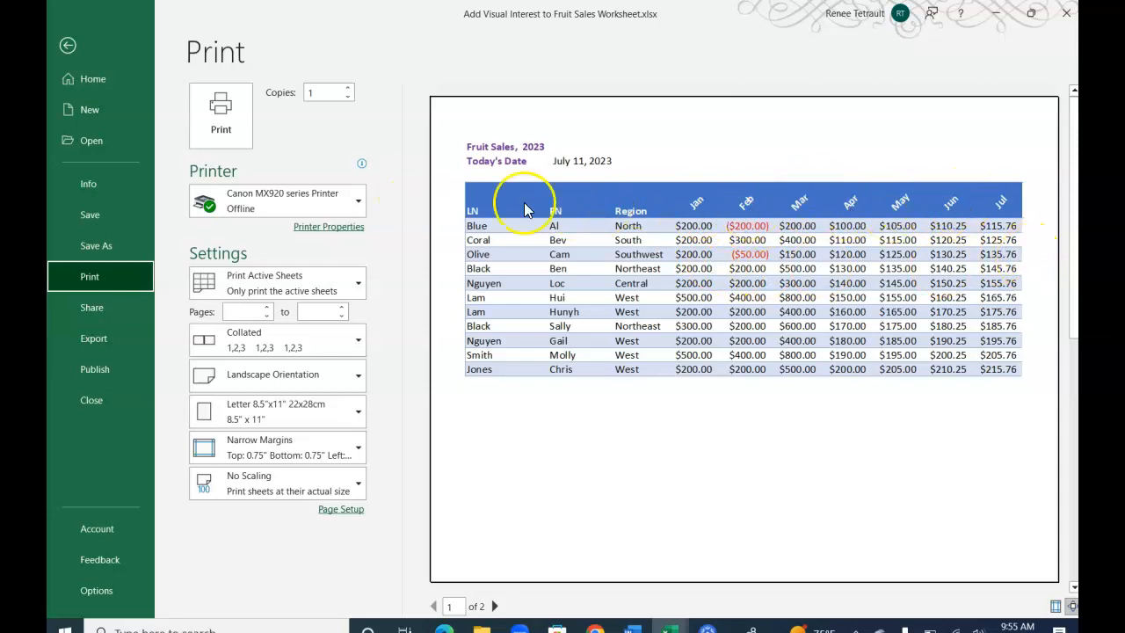
left_click(69, 45)
Rotate the LN, FN and Region headings in A4:C4 to 46 degrees
left_click_drag(108, 261, 250, 259)
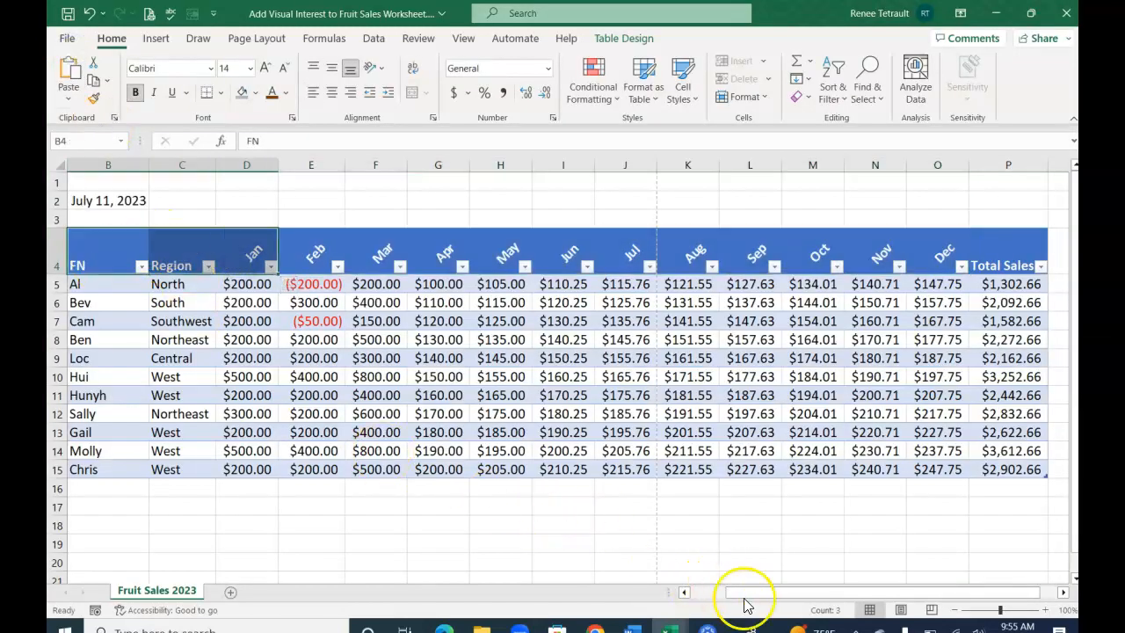
left_click_drag(744, 594, 705, 594)
left_click(134, 249)
left_click_drag(135, 250, 256, 254)
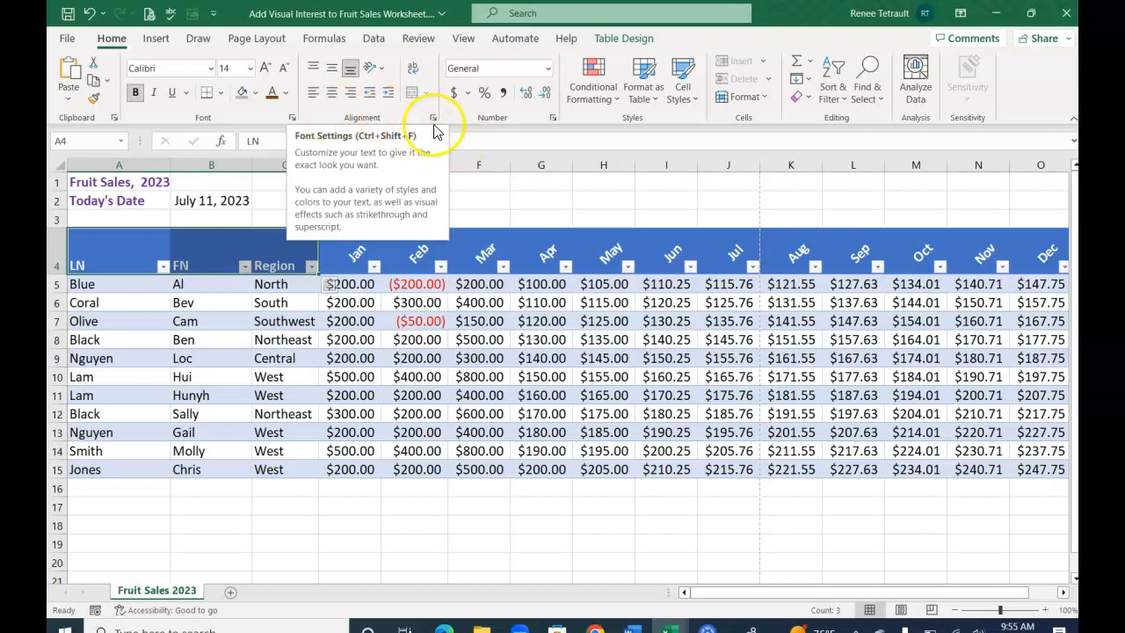
left_click(292, 123)
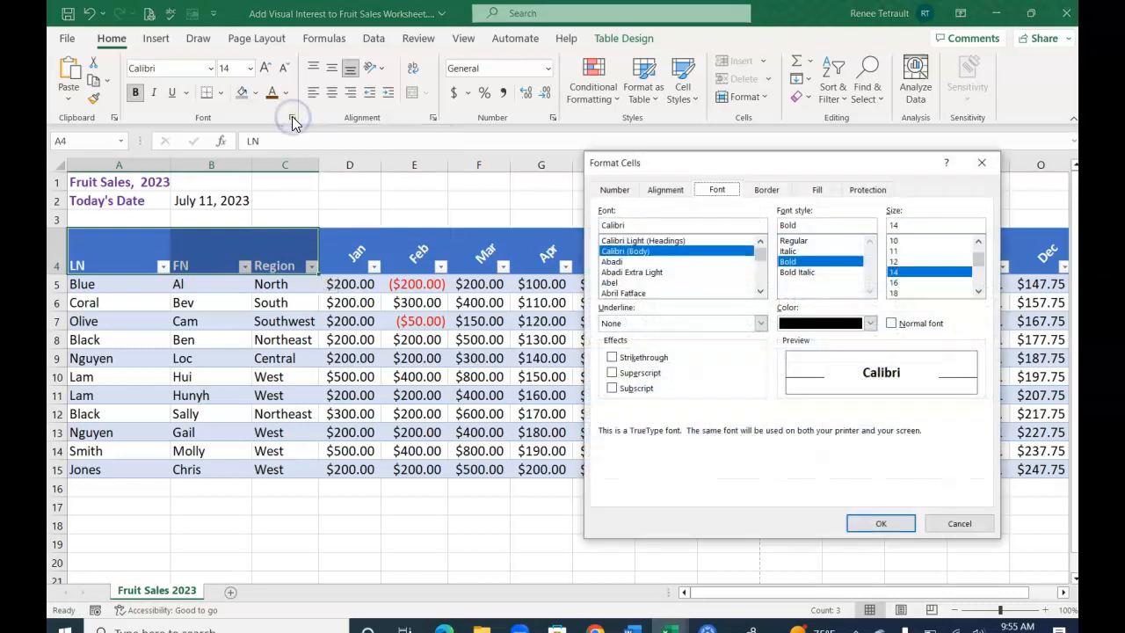
left_click(663, 191)
left_click(960, 248)
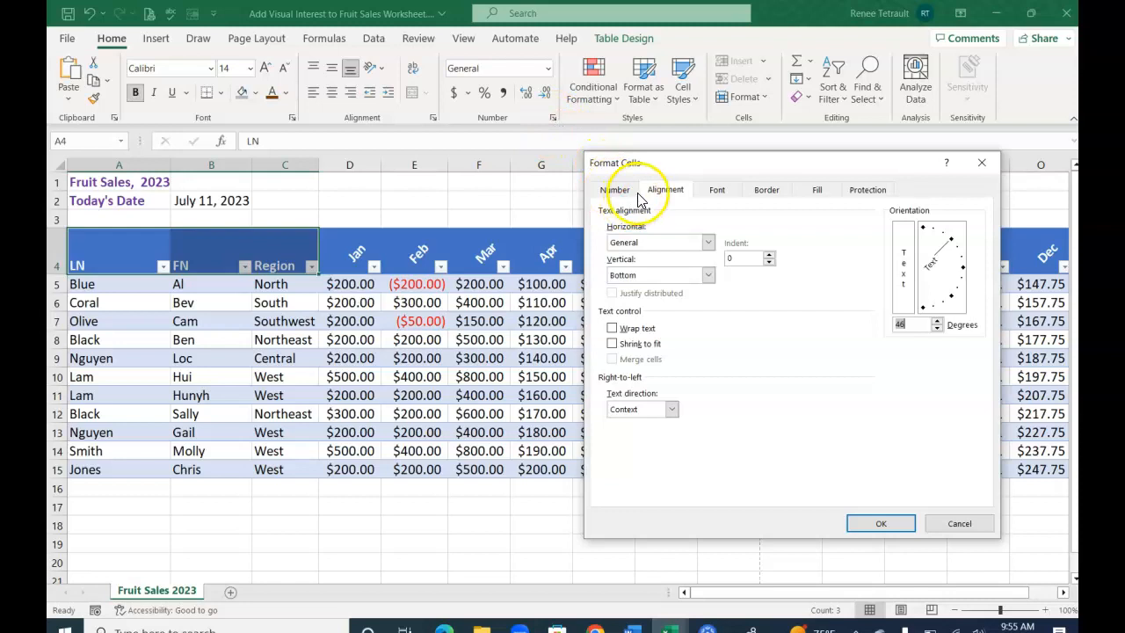
left_click(883, 525)
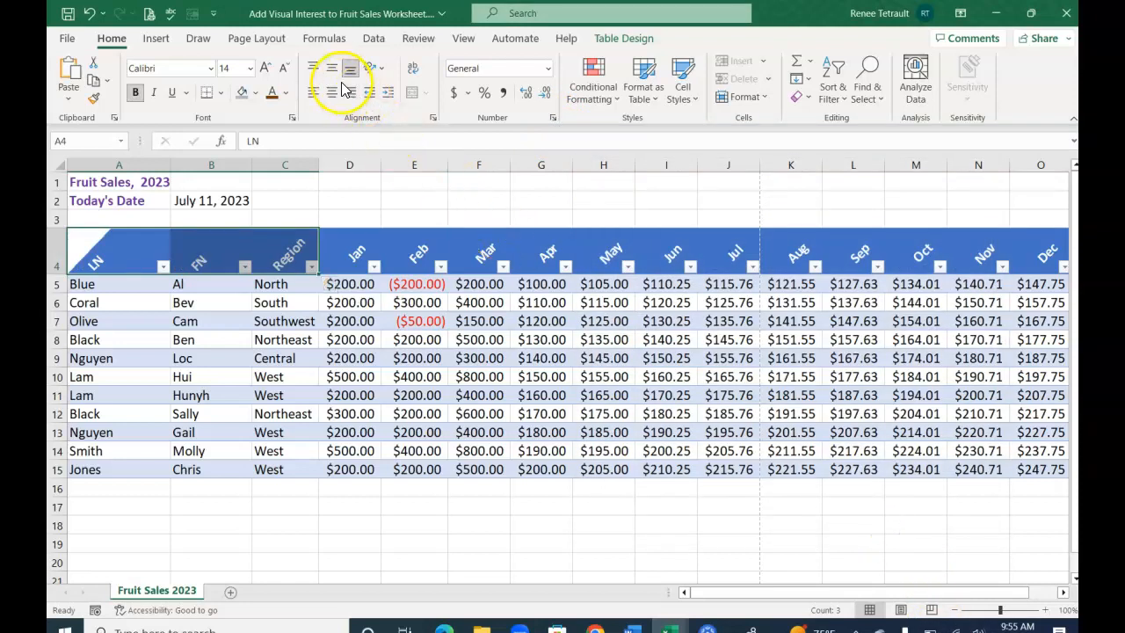
Align the LN, FN and Region headings left and vertically in the middle, then deselect them
left_click(317, 97)
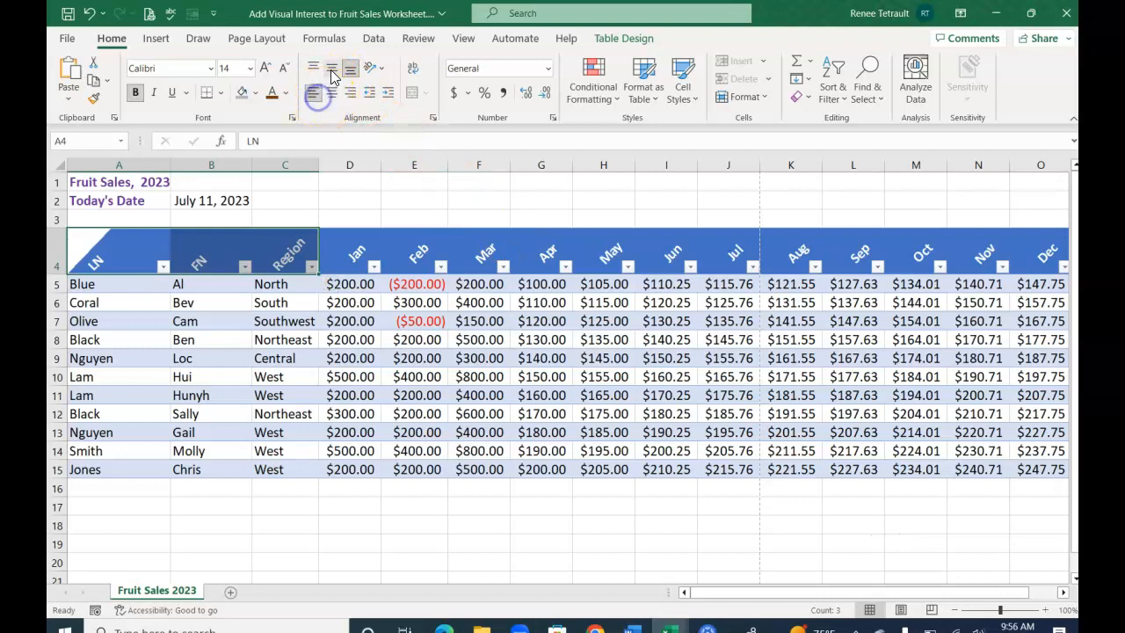
left_click(332, 74)
left_click(409, 485)
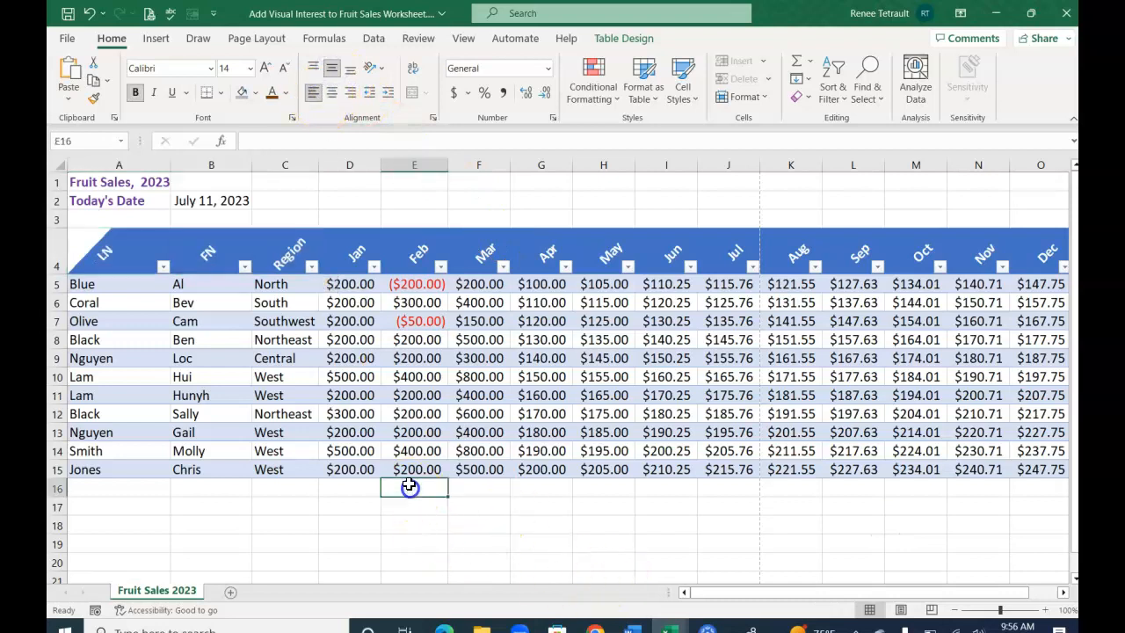
Preview both pages of the printout and go back to its first page
left_click(58, 40)
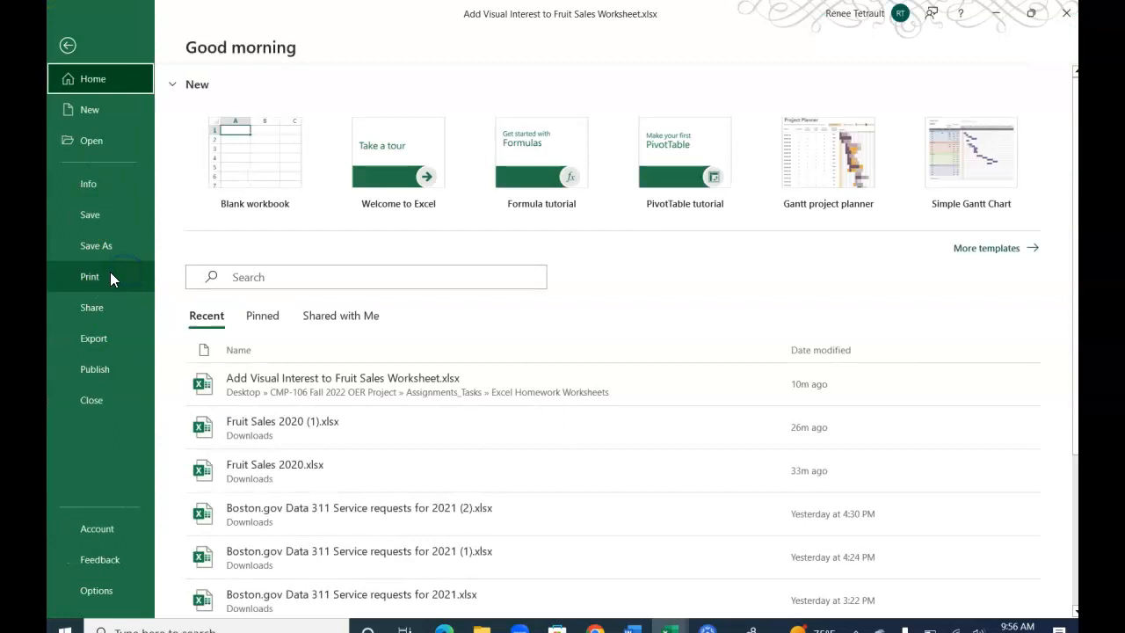
left_click(112, 275)
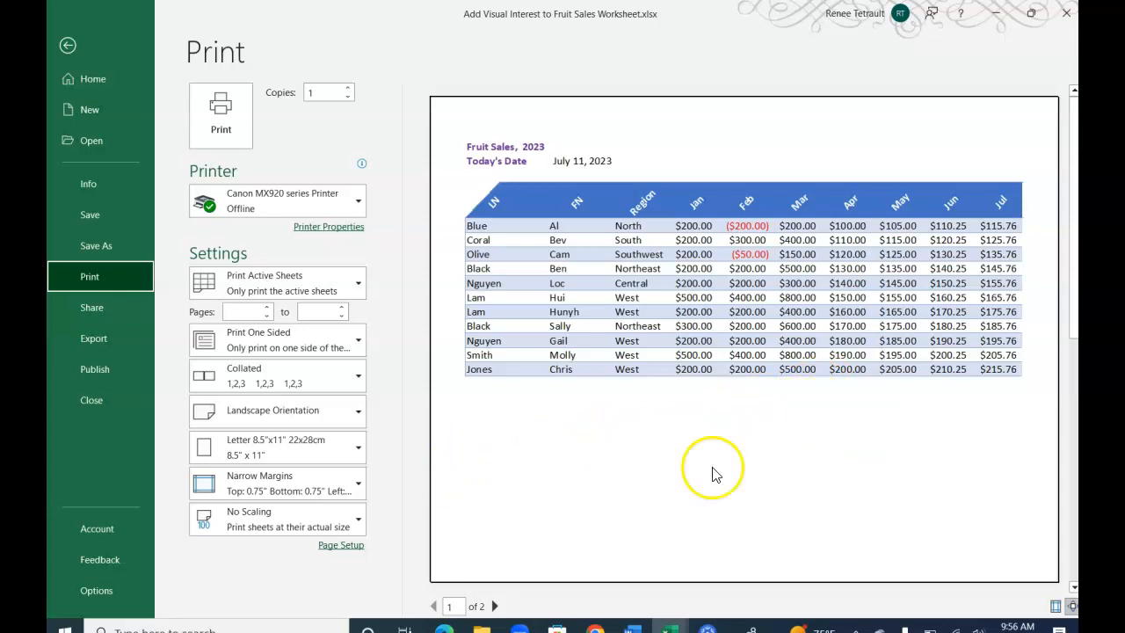
left_click(494, 607)
left_click(431, 606)
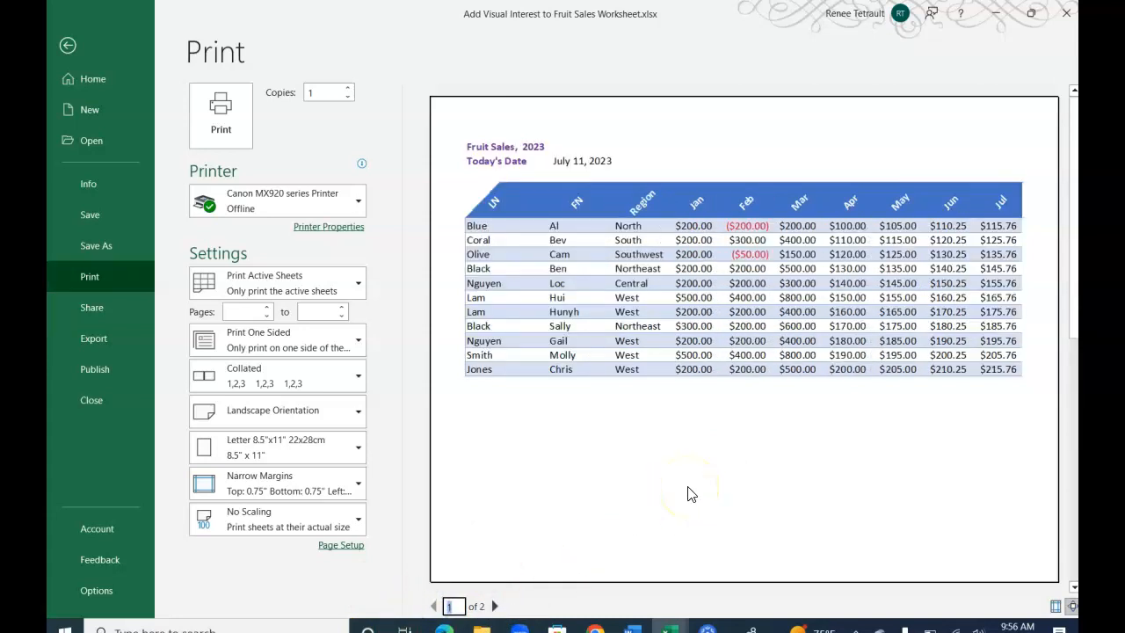
Set the print scaling to Fit Sheet on One Page
left_click(225, 523)
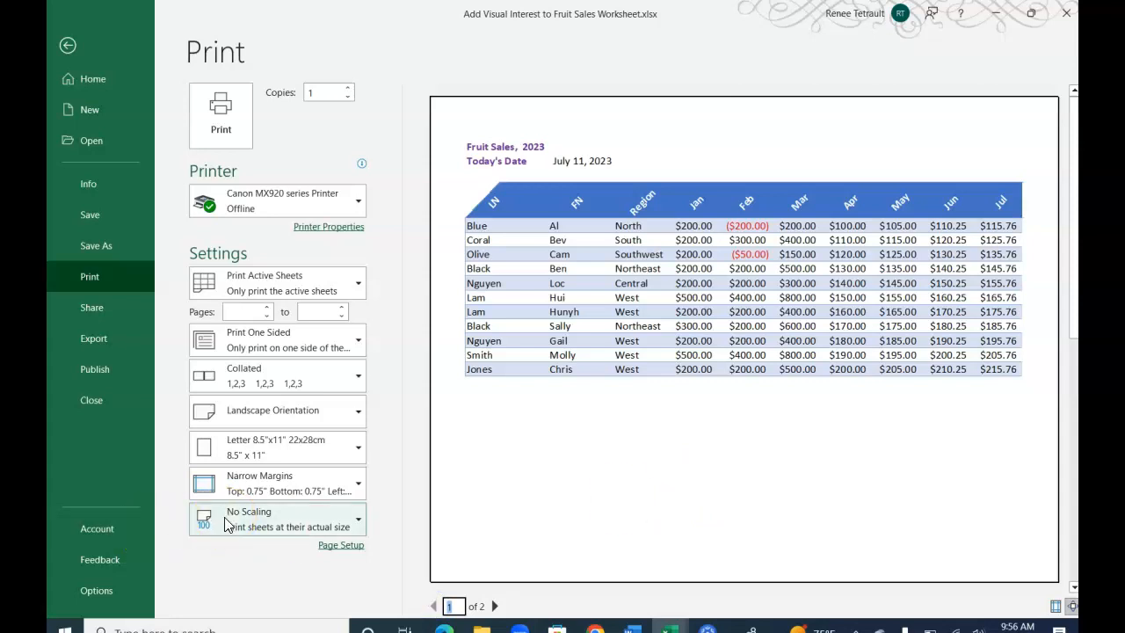
left_click(286, 519)
left_click(281, 376)
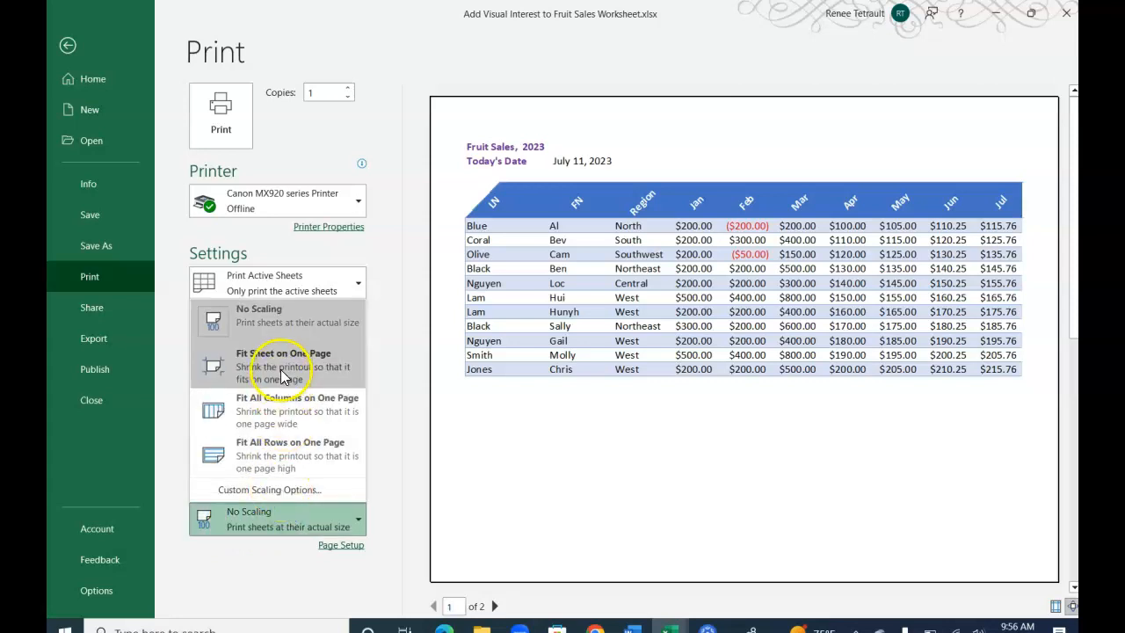
left_click(330, 373)
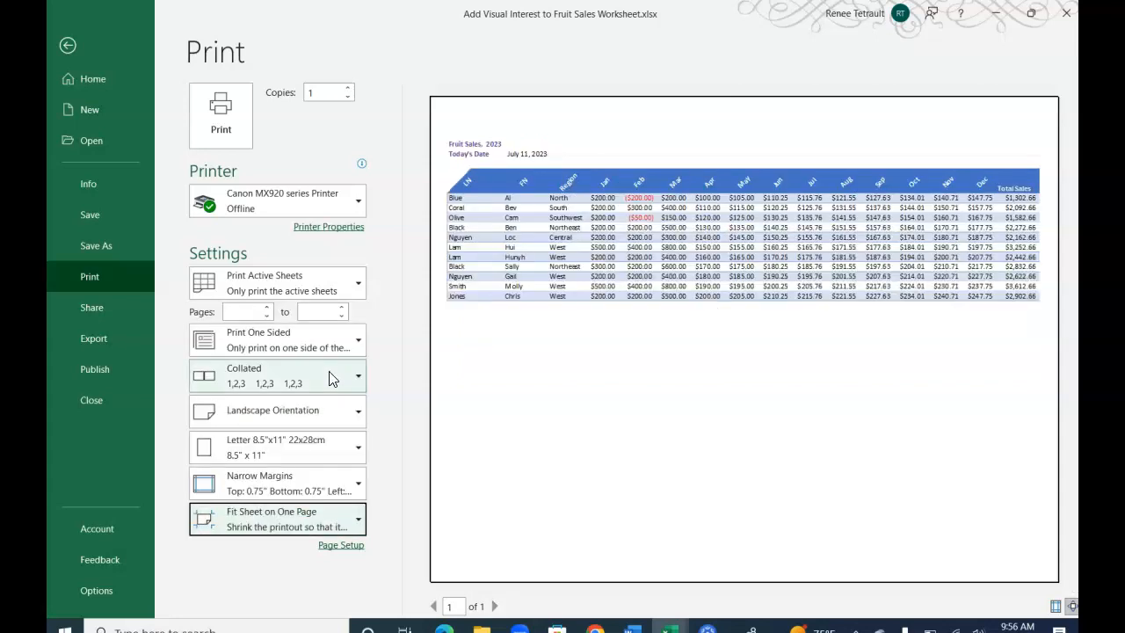